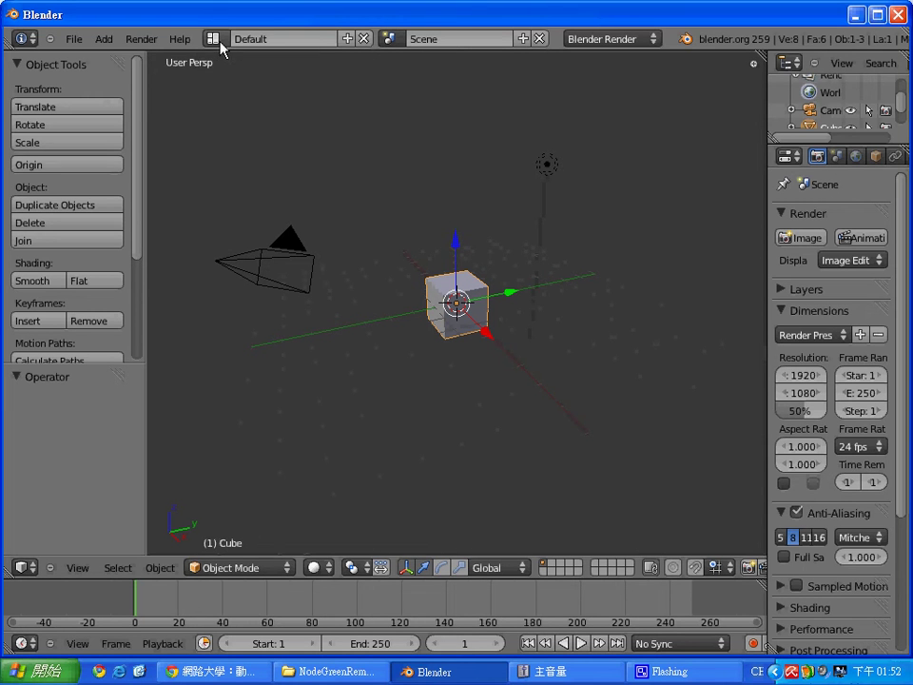
Step: Open the Default screen layout dropdown to list Animation, Compositing and other layouts
{"action": "left_click", "coordinate": [219, 44]}
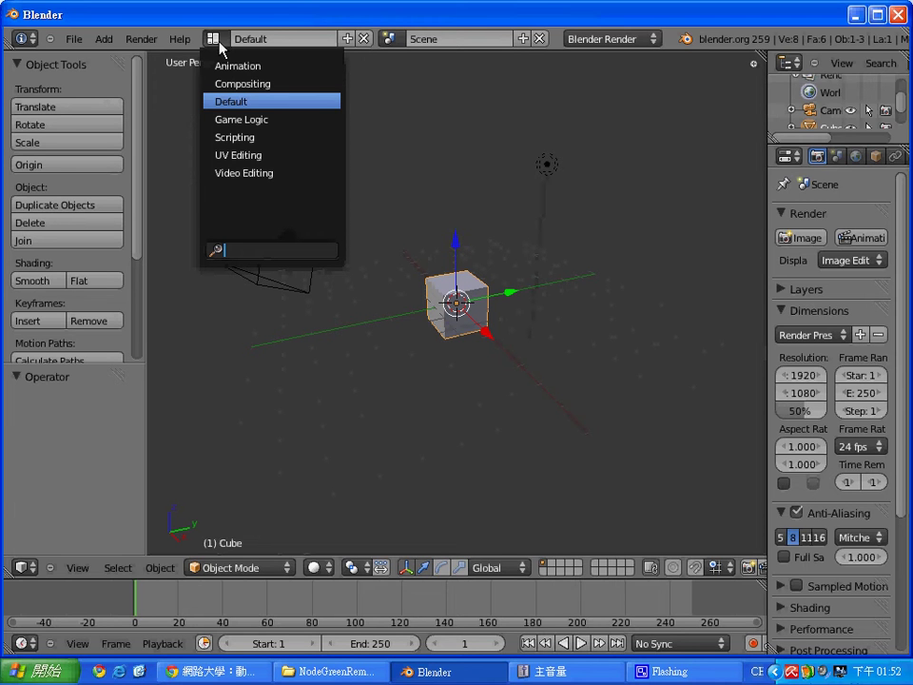
Step: Switch to the Compositing layout and check each area's Editor Type list without changing it
{"action": "left_click", "coordinate": [254, 89]}
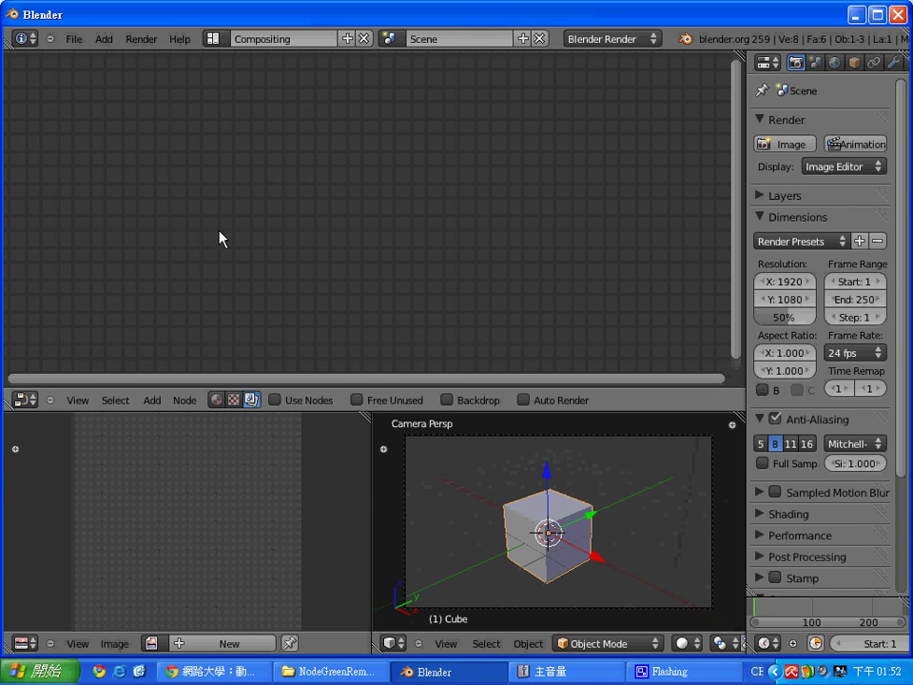
{"action": "left_click", "coordinate": [24, 404]}
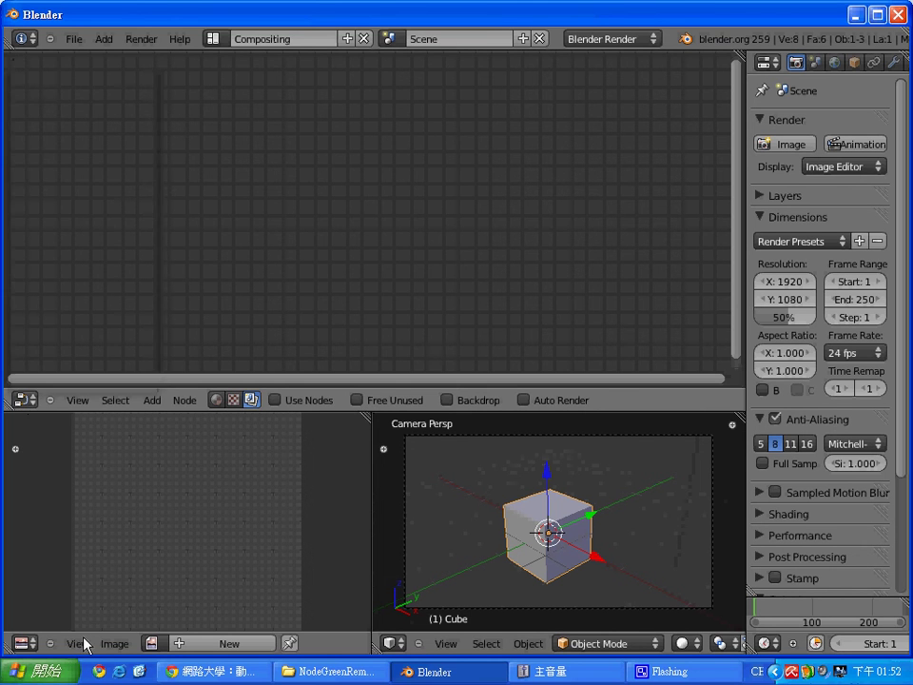
{"action": "left_click", "coordinate": [28, 644]}
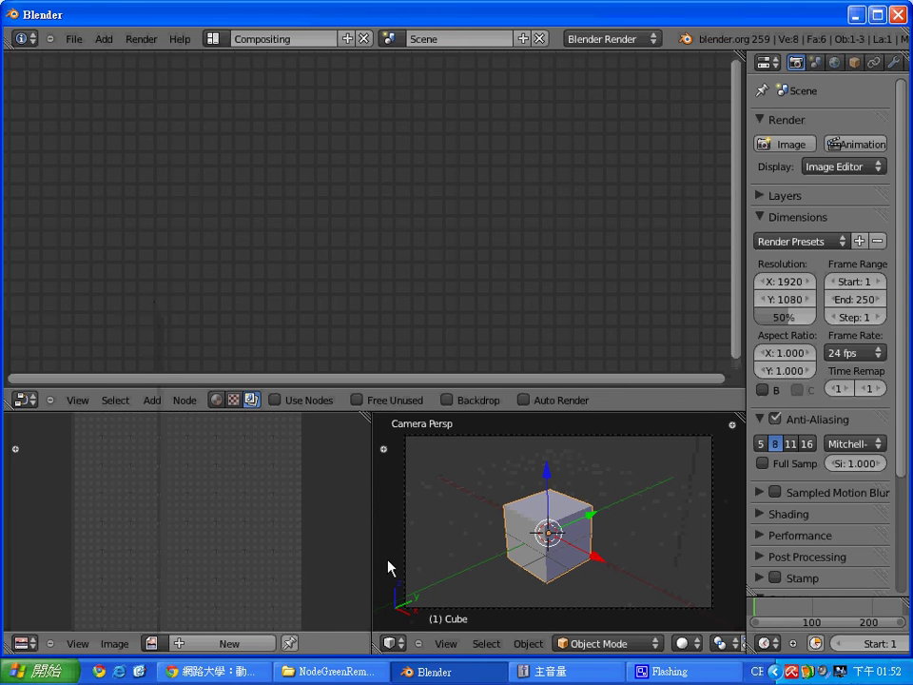
{"action": "left_click", "coordinate": [402, 647]}
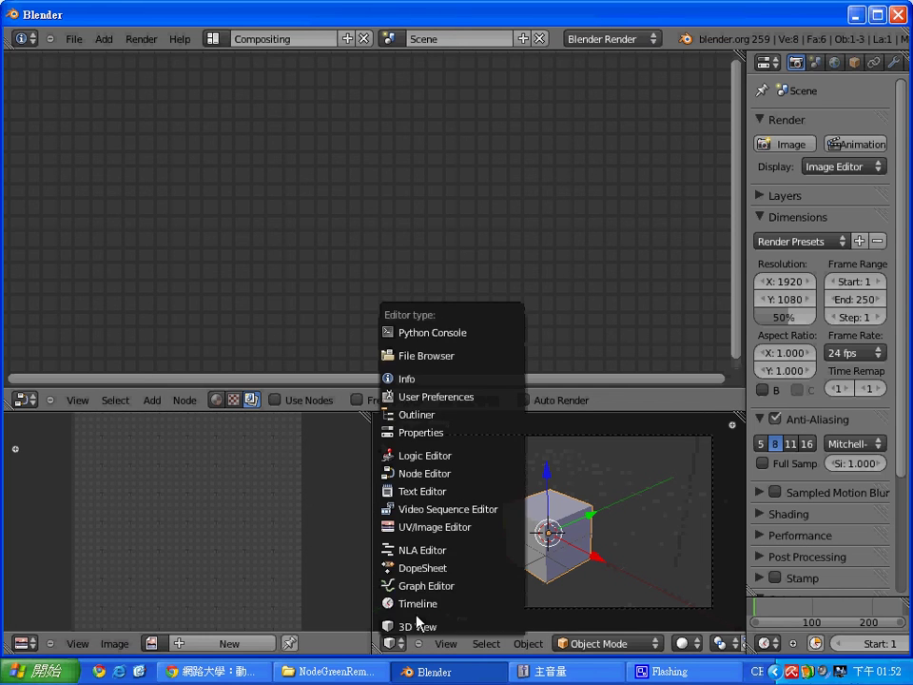
{"action": "left_click", "coordinate": [769, 63]}
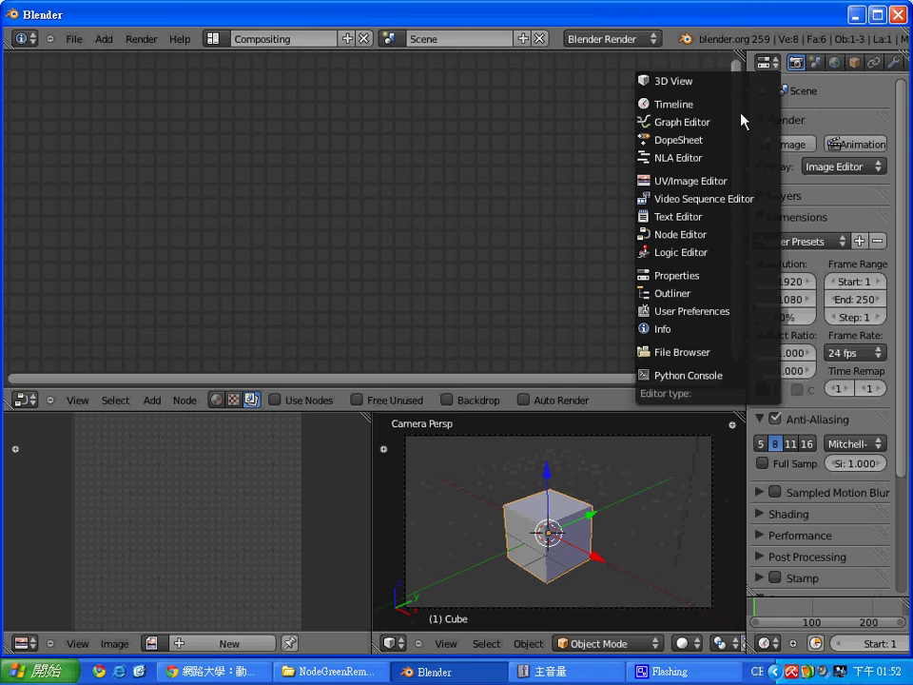
{"action": "left_click", "coordinate": [714, 277]}
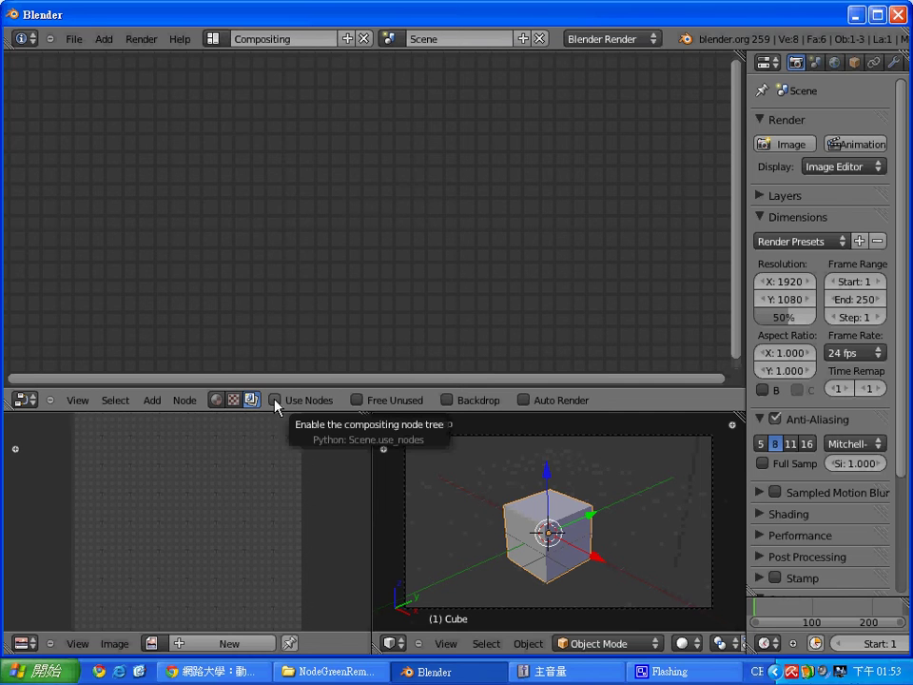
Step: Enable Use Nodes, move Render Layers up-left, and widen and move Composite up-right
{"action": "left_click", "coordinate": [275, 400]}
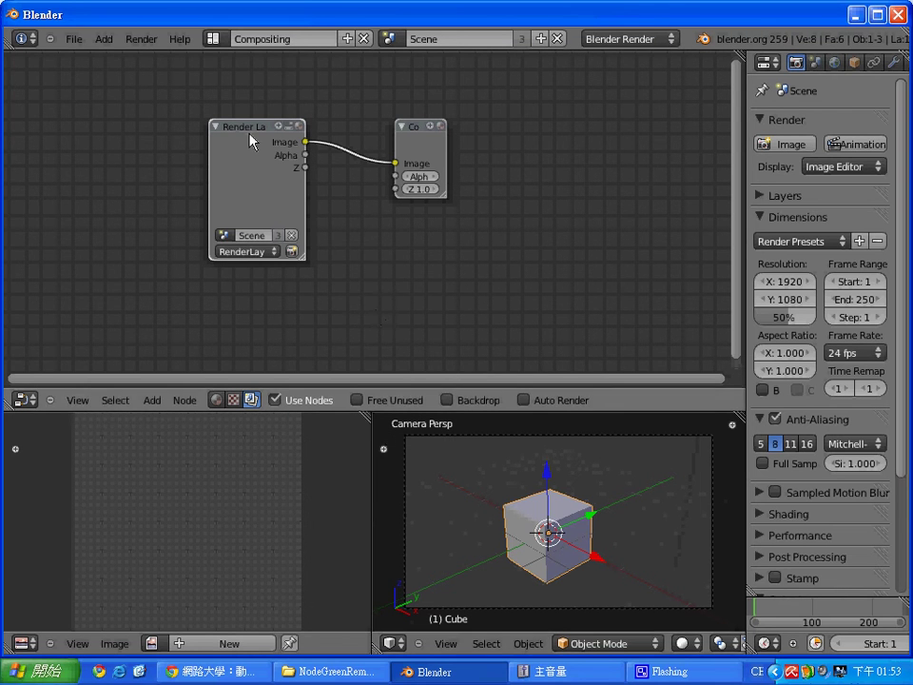
{"action": "left_click_drag", "start_coordinate": [249, 135], "coordinate": [119, 111]}
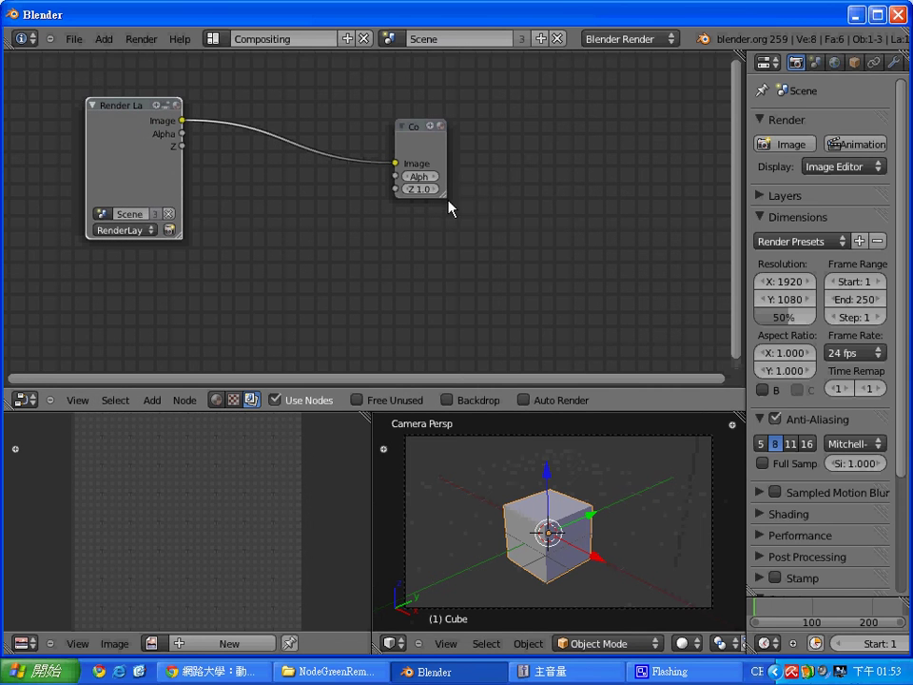
{"action": "left_click_drag", "start_coordinate": [446, 203], "coordinate": [480, 220]}
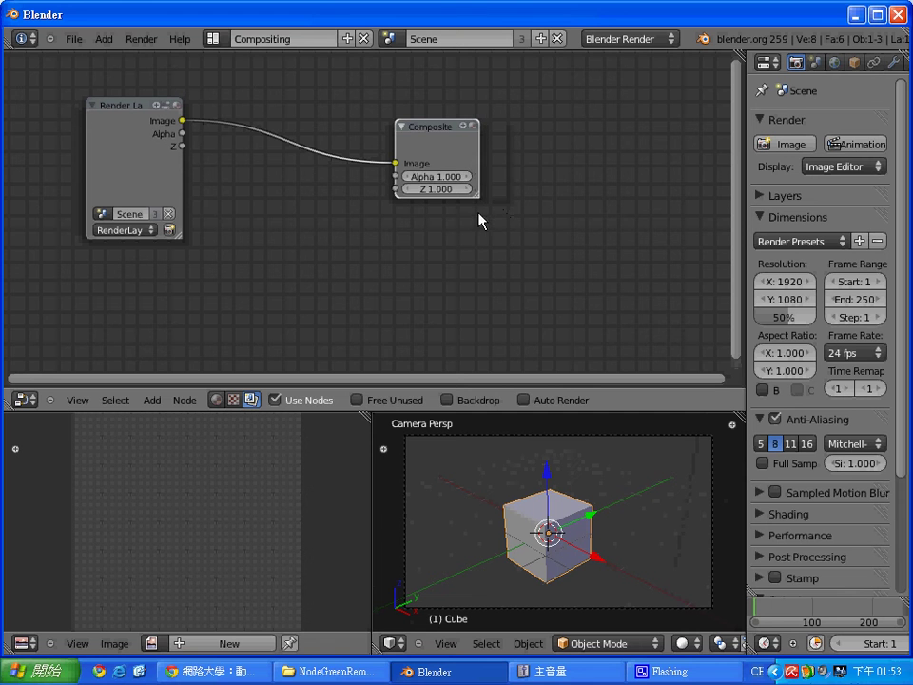
{"action": "left_click_drag", "start_coordinate": [465, 124], "coordinate": [557, 61]}
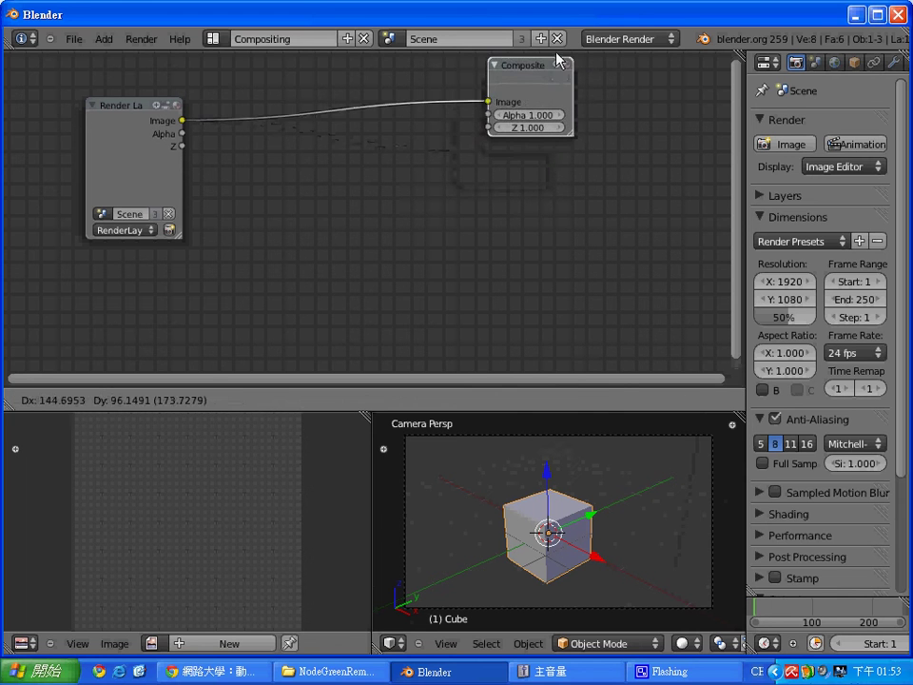
{"action": "right_click", "coordinate": [558, 61]}
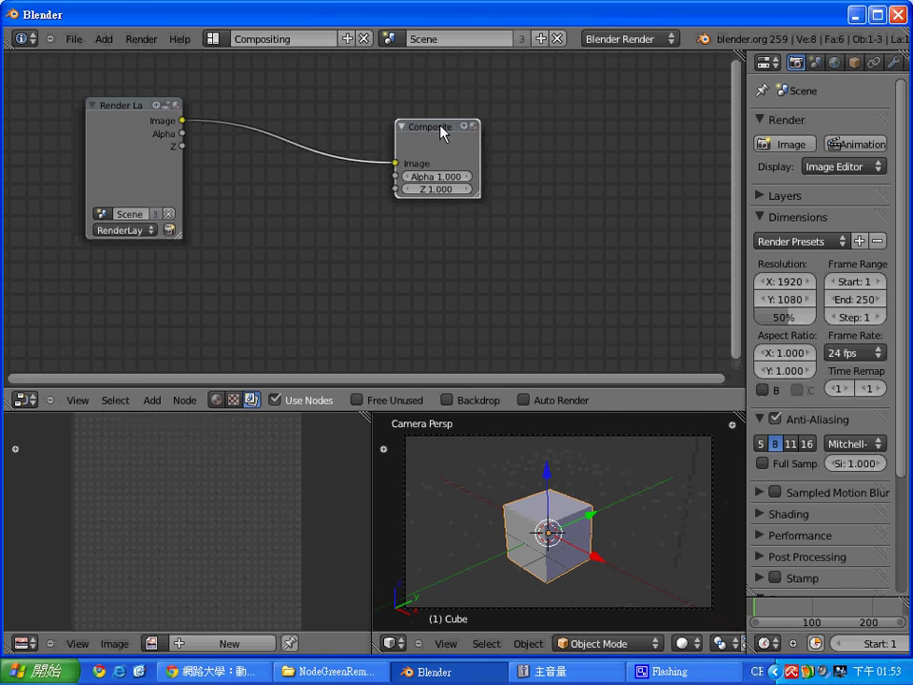
{"action": "left_click_drag", "start_coordinate": [445, 129], "coordinate": [528, 85]}
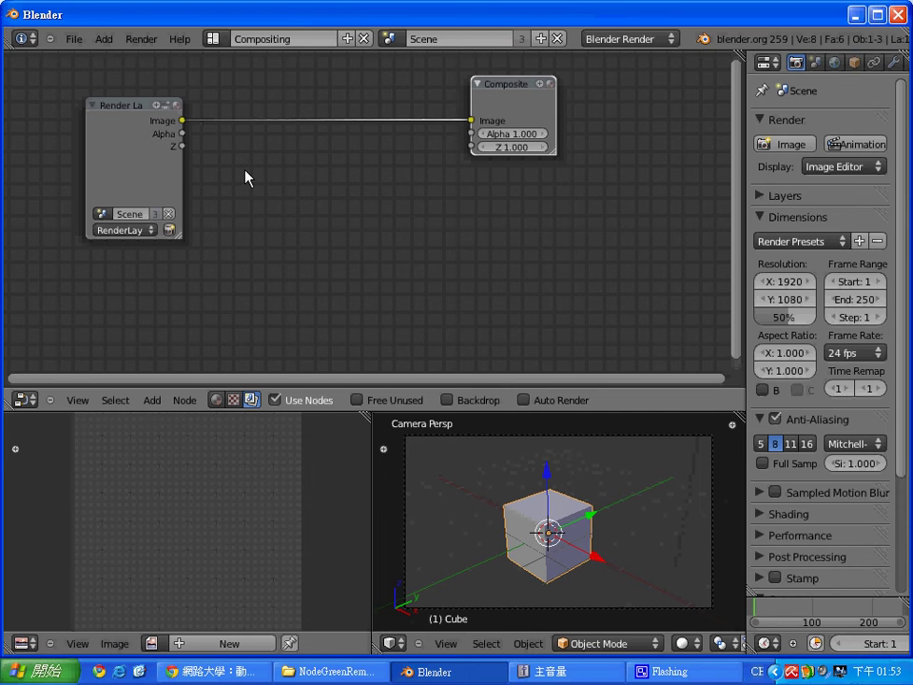
Step: Render the cube with F12 and enlarge the Render Layers and Composite node previews
{"action": "key", "text": "F12"}
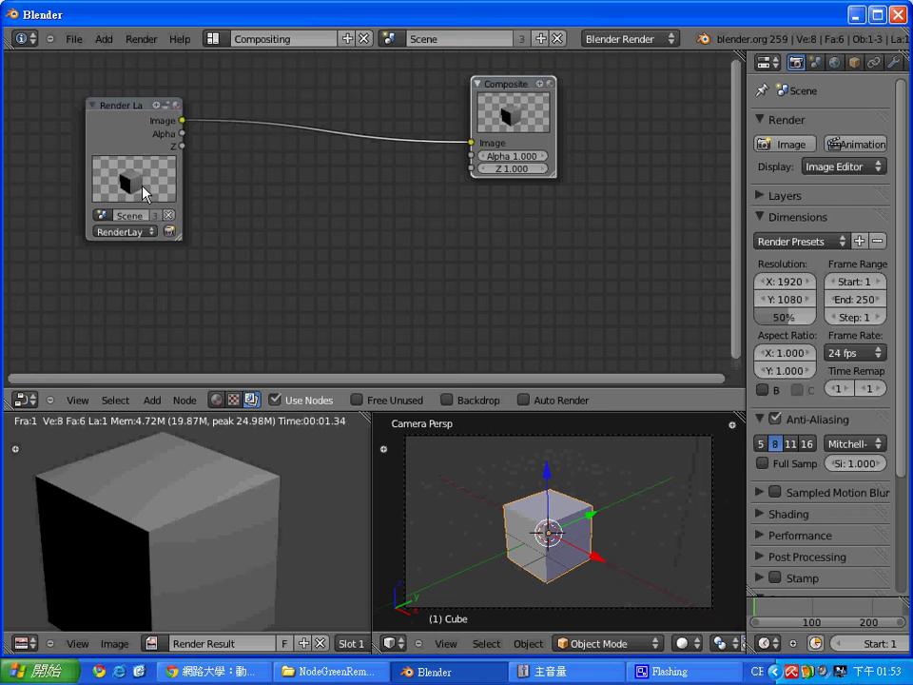
{"action": "left_click_drag", "start_coordinate": [163, 225], "coordinate": [214, 271]}
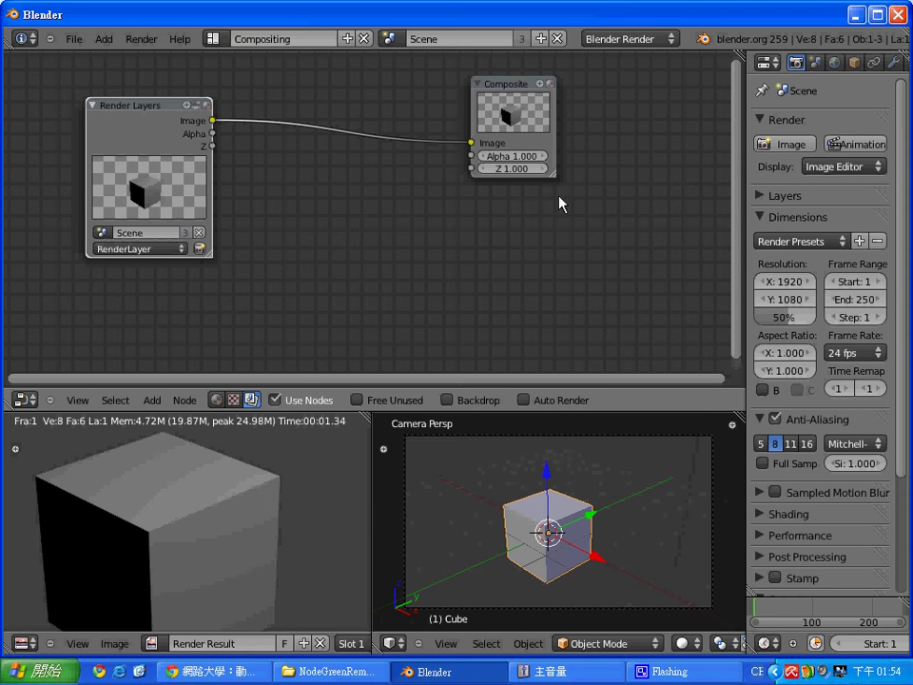
{"action": "left_click_drag", "start_coordinate": [555, 178], "coordinate": [569, 193]}
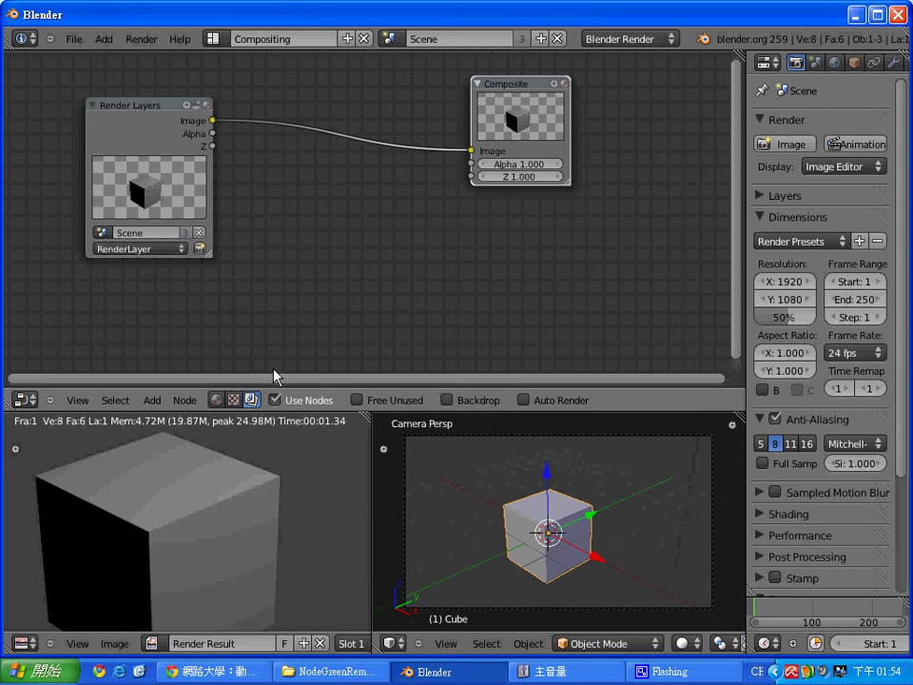
Step: Drop a Rotate node onto the Render Layers–Composite link and set it to 30 degrees
{"action": "left_click", "coordinate": [153, 401]}
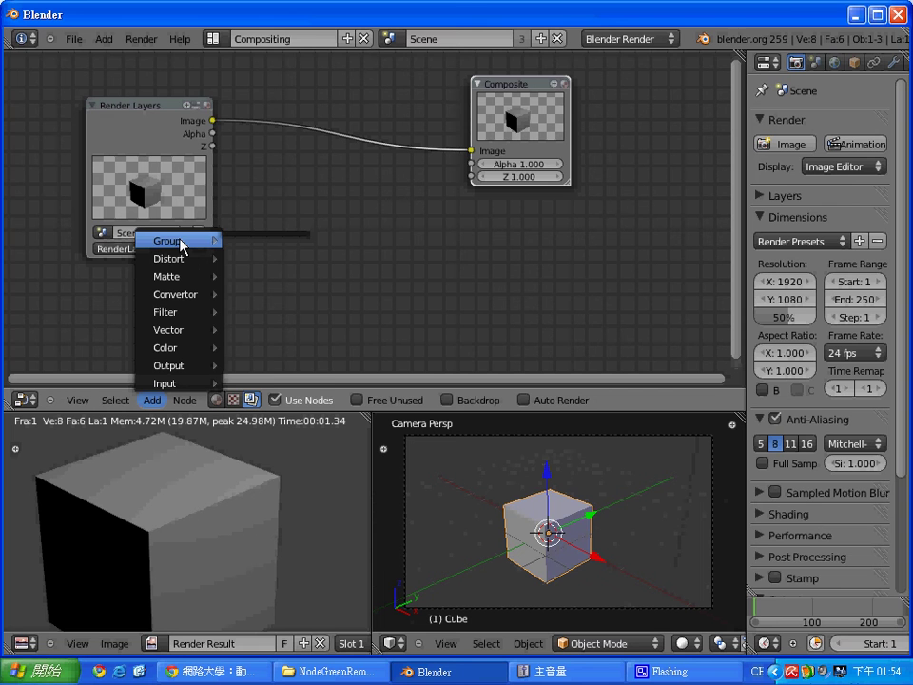
{"action": "mouse_move", "coordinate": [176, 258]}
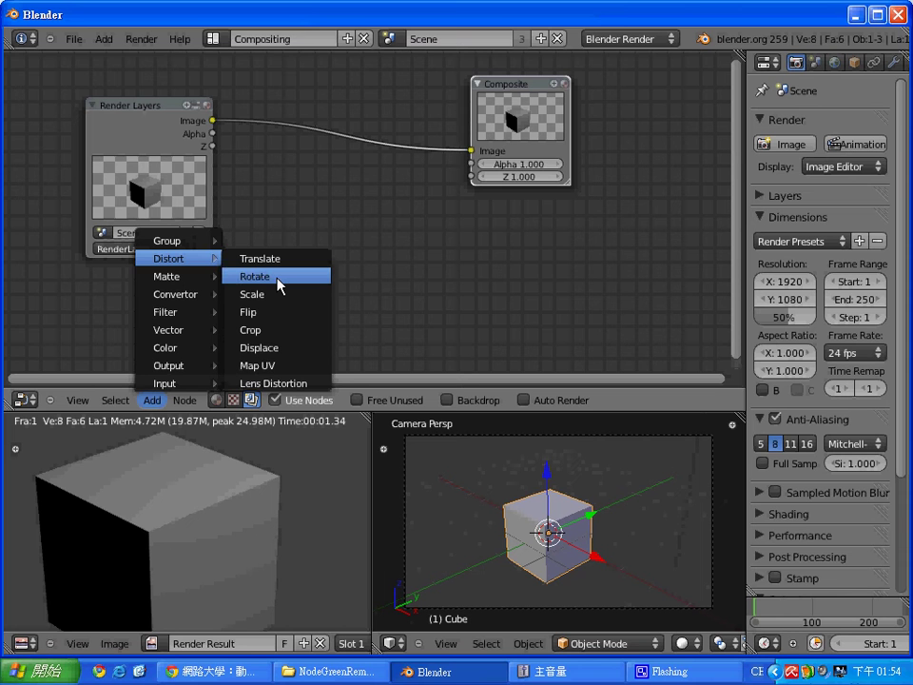
{"action": "left_click", "coordinate": [279, 284]}
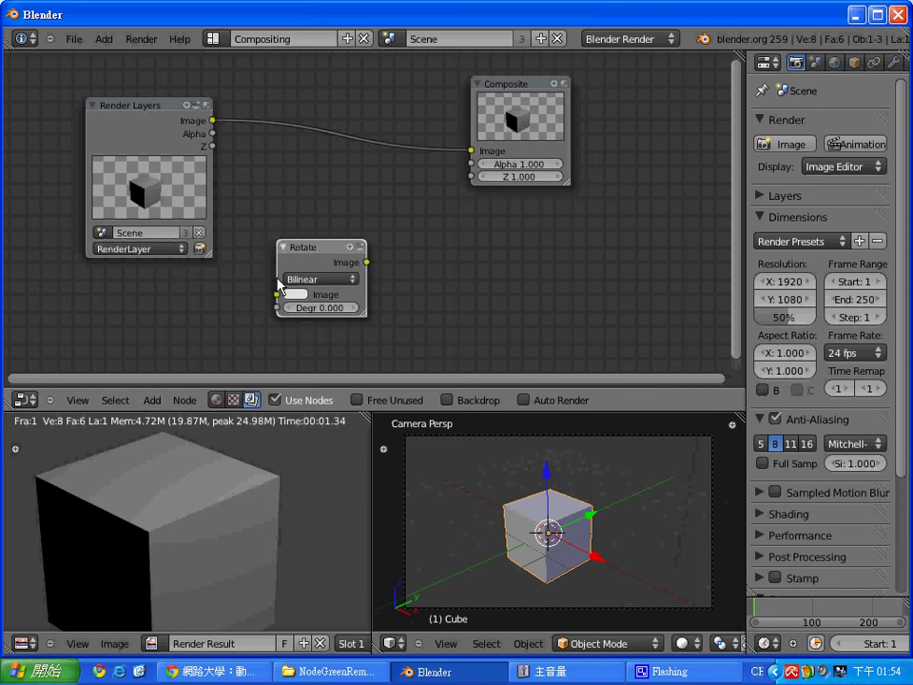
{"action": "left_click_drag", "start_coordinate": [319, 244], "coordinate": [332, 90]}
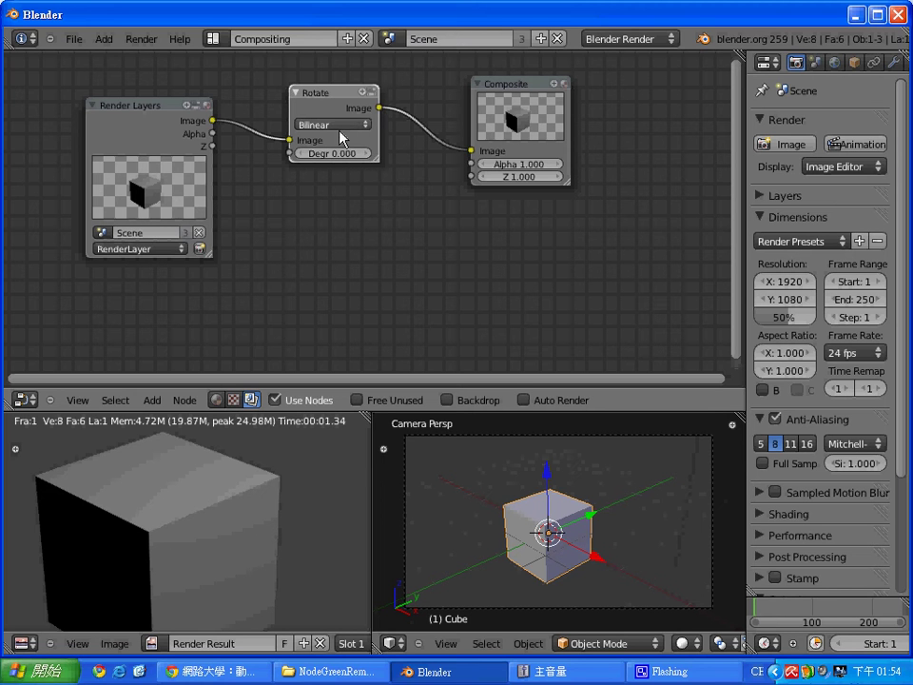
{"action": "left_click", "coordinate": [349, 127]}
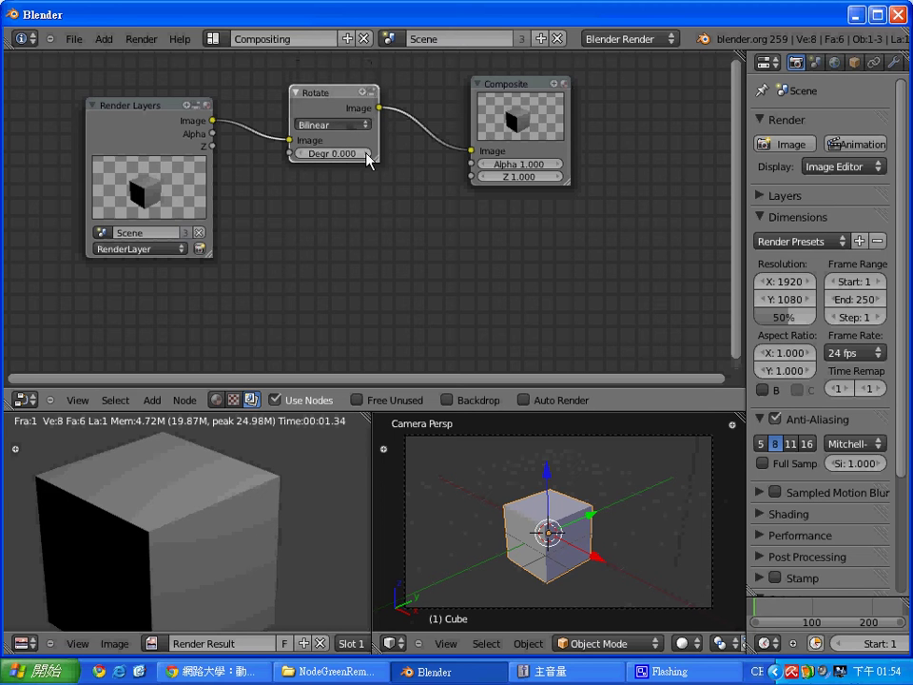
{"action": "left_click", "coordinate": [339, 154]}
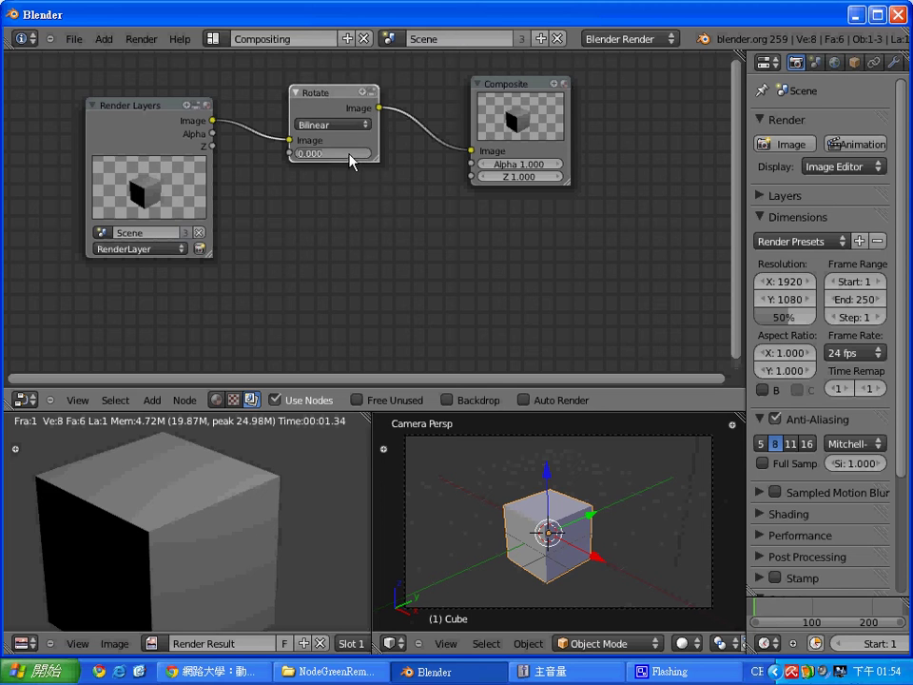
{"action": "type", "text": "3"}
{"action": "type", "text": "0"}
{"action": "key", "text": "Return"}
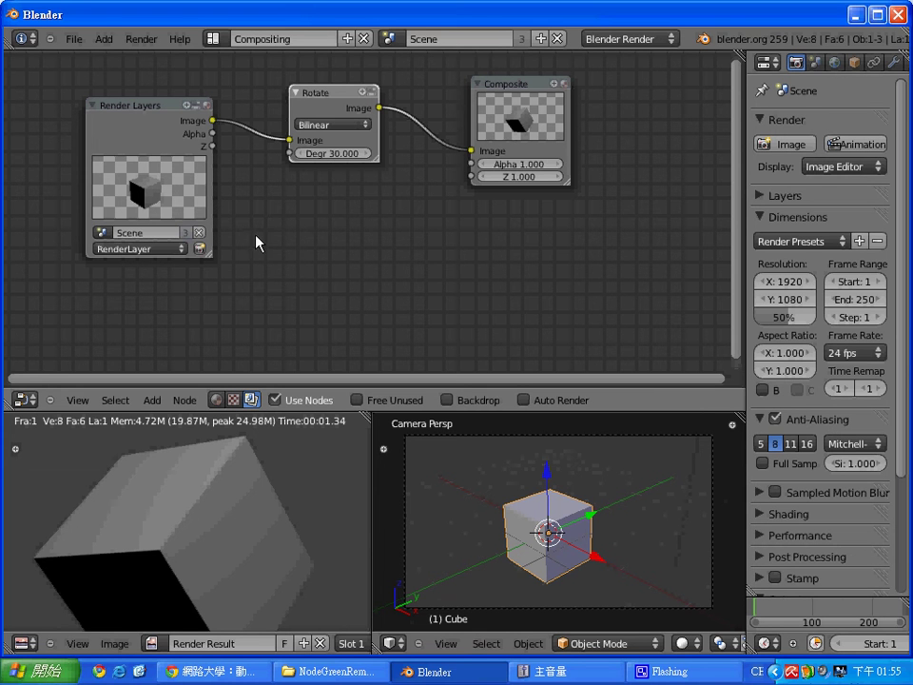
Step: Wire a Translate node from Render Layers Image into Composite with X offset 200
{"action": "left_click", "coordinate": [152, 400]}
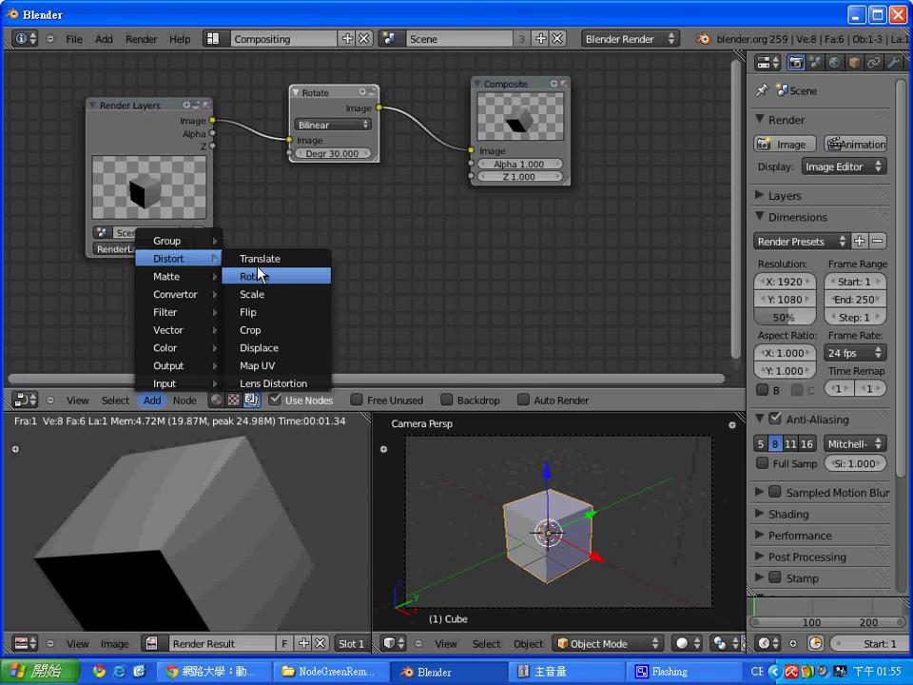
{"action": "left_click", "coordinate": [256, 267]}
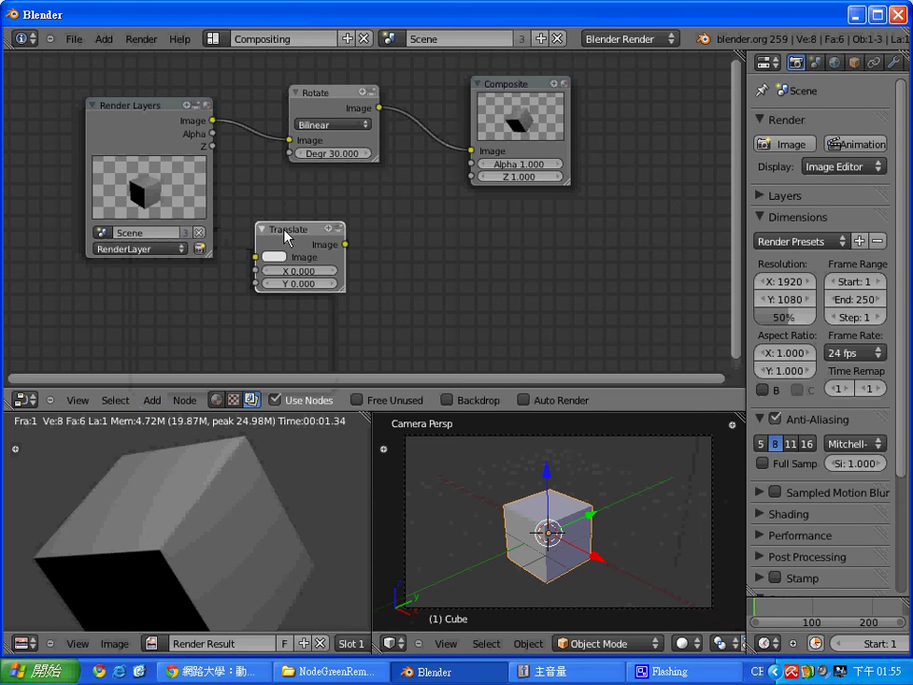
{"action": "left_click", "coordinate": [326, 191]}
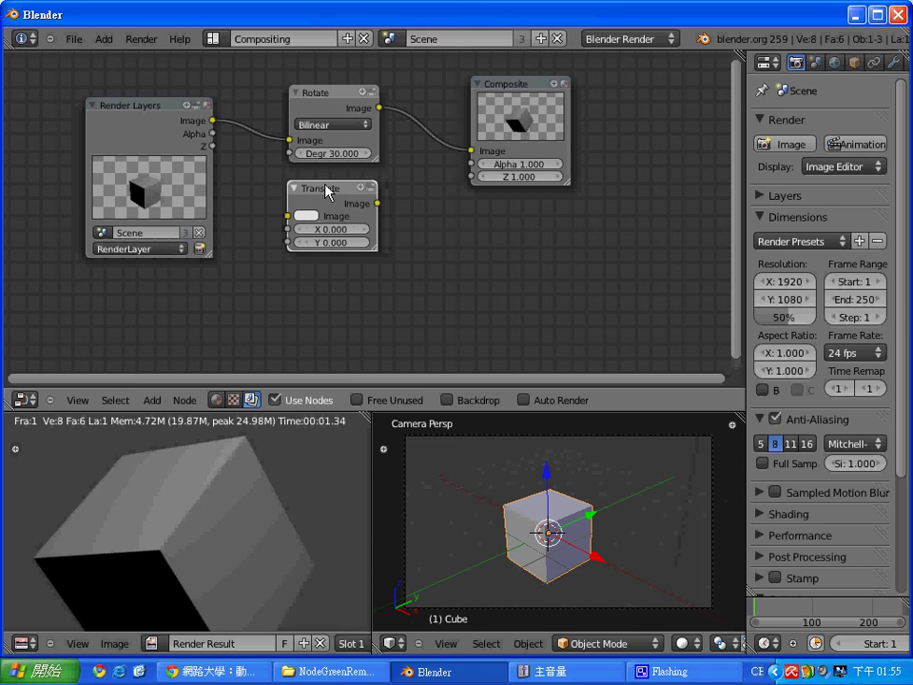
{"action": "left_click_drag", "start_coordinate": [213, 121], "coordinate": [287, 216]}
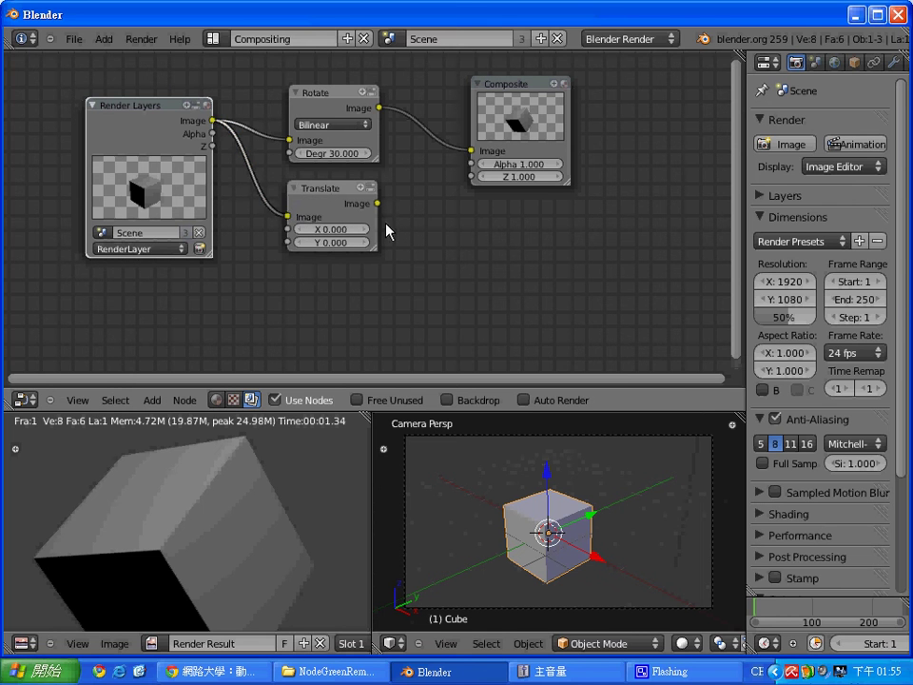
{"action": "left_click_drag", "start_coordinate": [378, 204], "coordinate": [470, 150]}
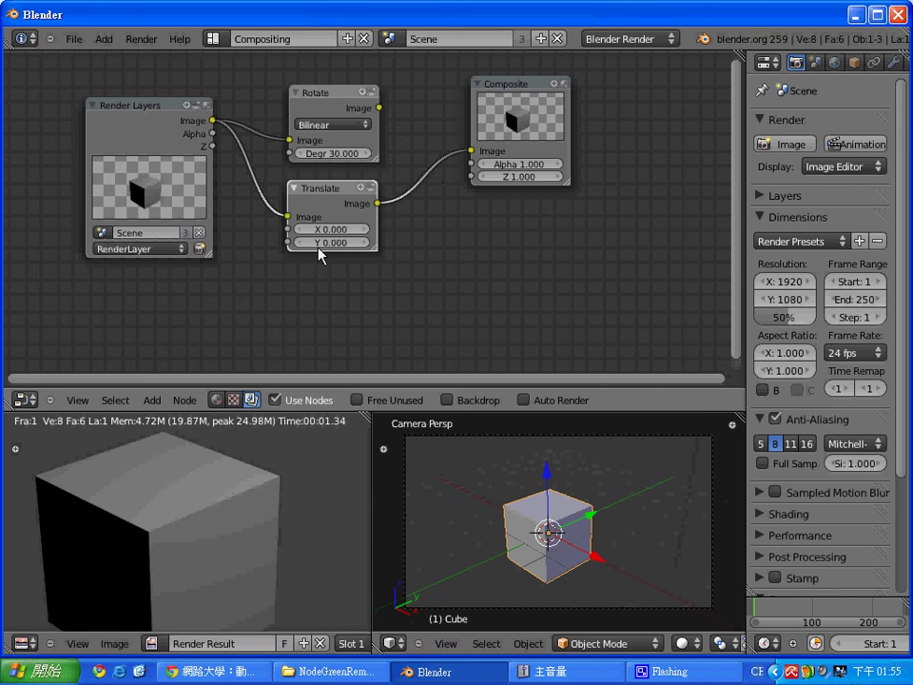
{"action": "left_click", "coordinate": [334, 229]}
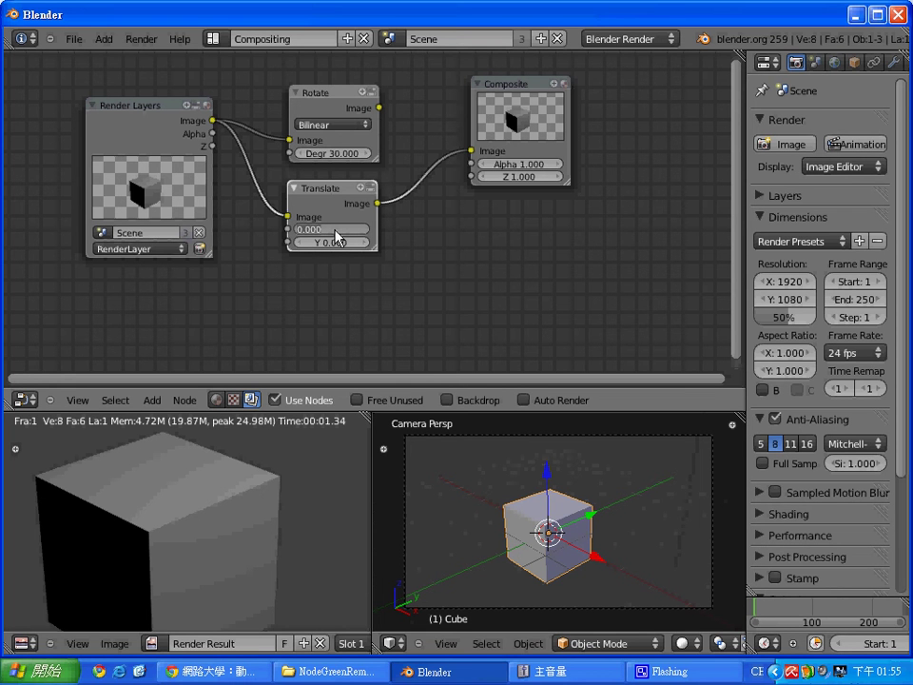
{"action": "type", "text": "200"}
{"action": "key", "text": "Return"}
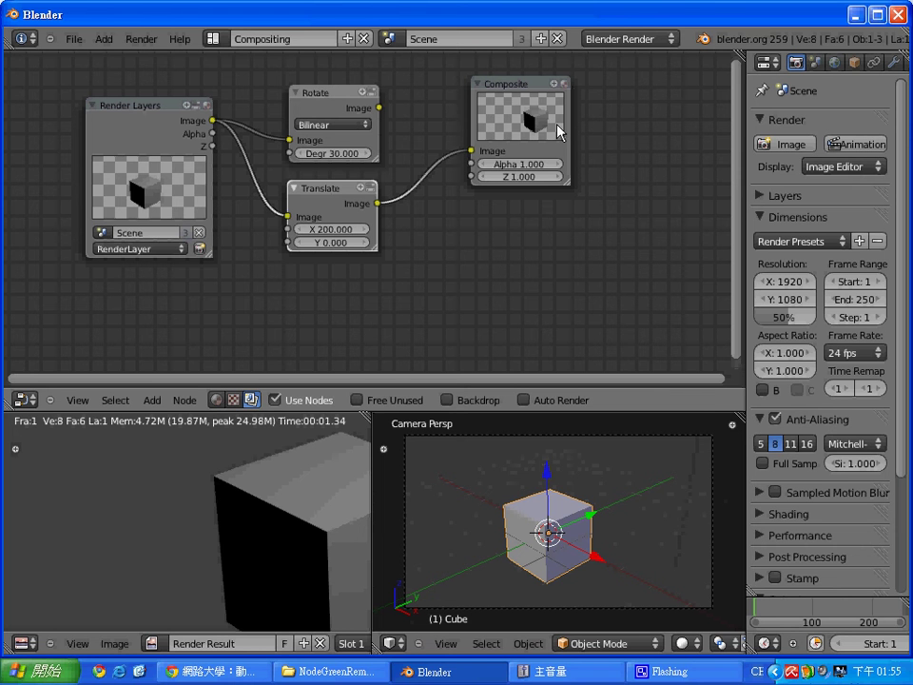
Step: Add a Scale node below Translate, fed by Render Layers Image and outputting to Composite
{"action": "left_click", "coordinate": [152, 401]}
{"action": "mouse_move", "coordinate": [171, 259]}
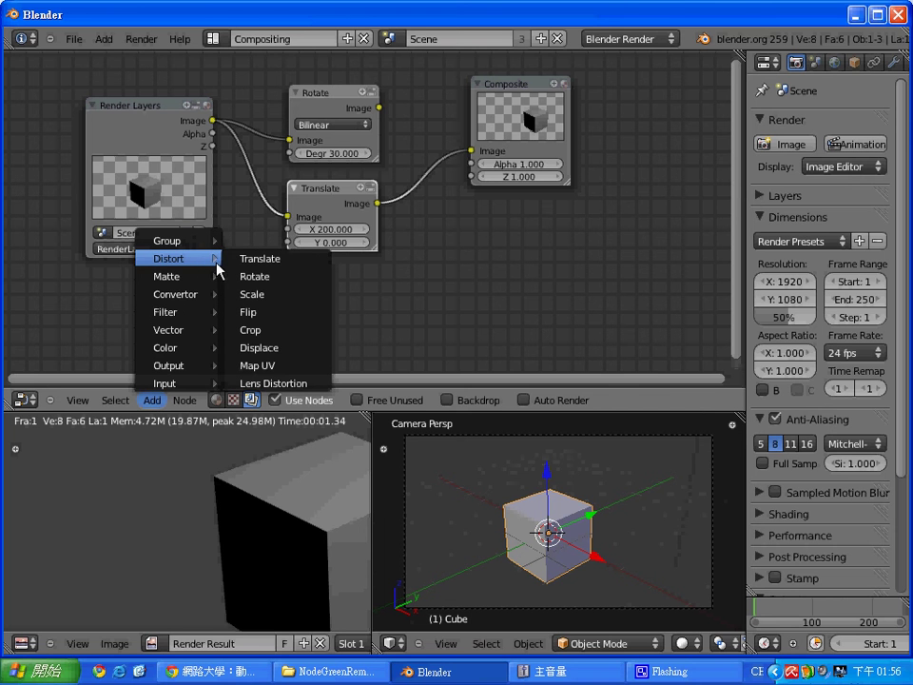
{"action": "left_click", "coordinate": [278, 309]}
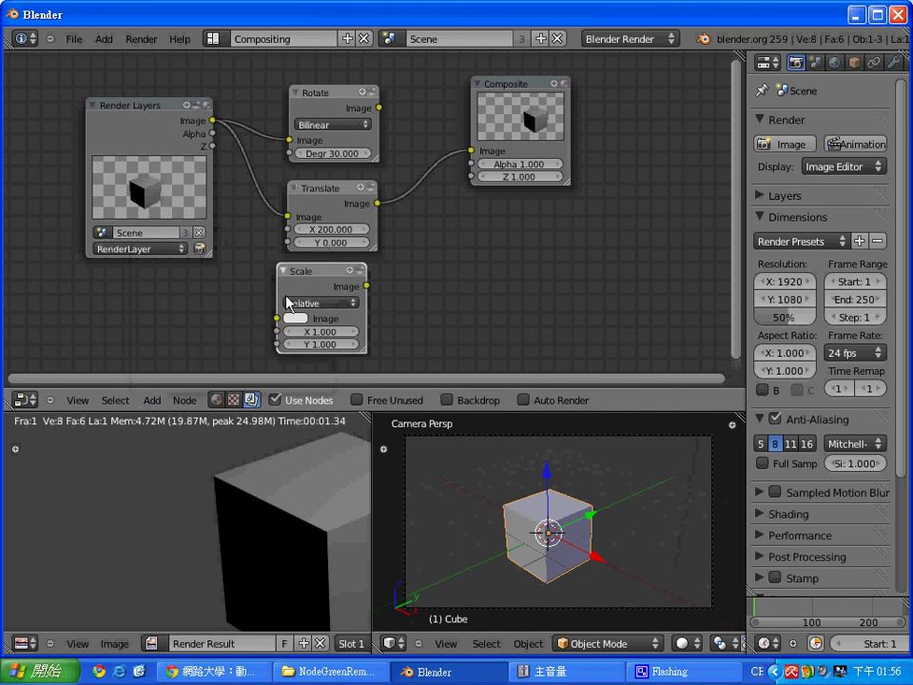
{"action": "left_click", "coordinate": [345, 276]}
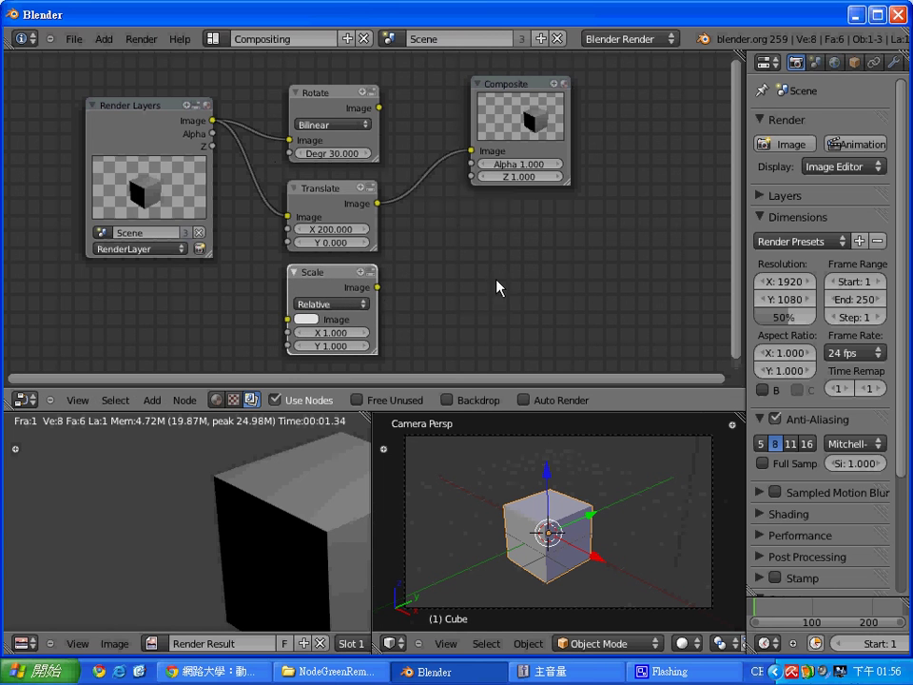
{"action": "left_click_drag", "start_coordinate": [380, 288], "coordinate": [472, 150]}
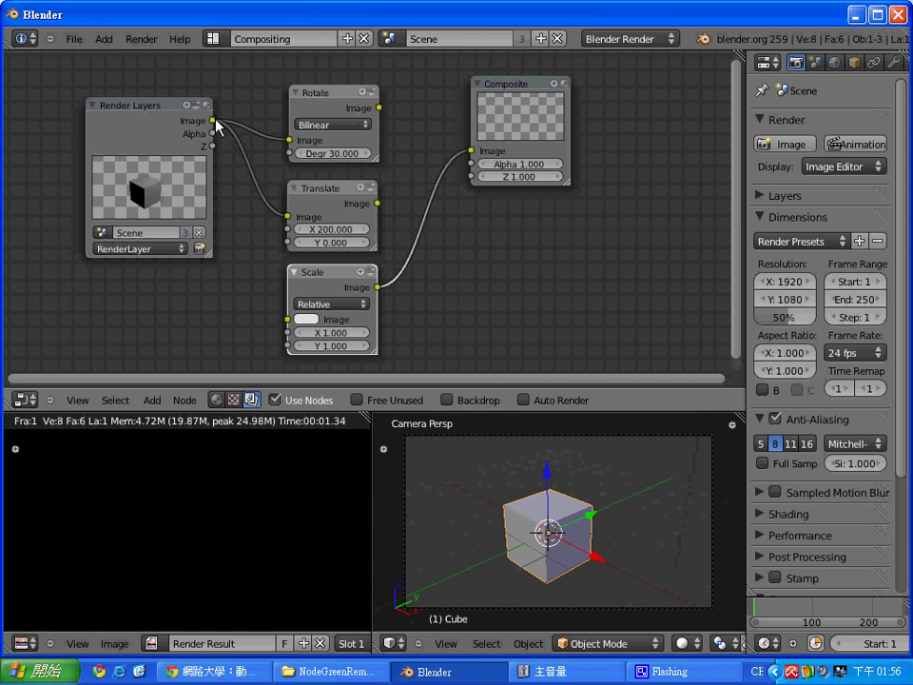
{"action": "left_click_drag", "start_coordinate": [212, 121], "coordinate": [285, 288]}
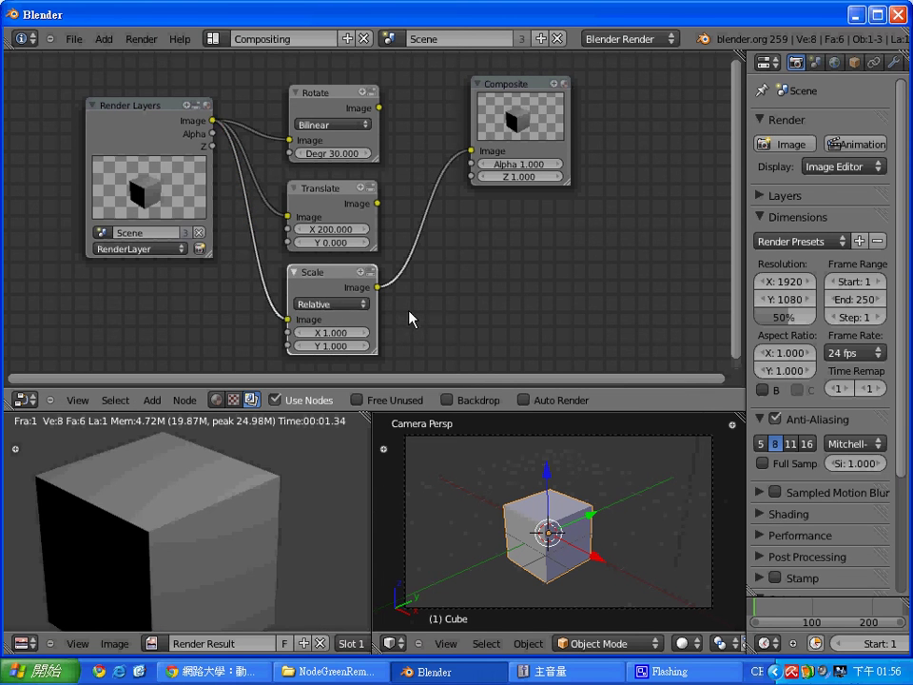
Step: Try a Scale X factor of 2, then set X and Y to 0.5
{"action": "left_click", "coordinate": [342, 333]}
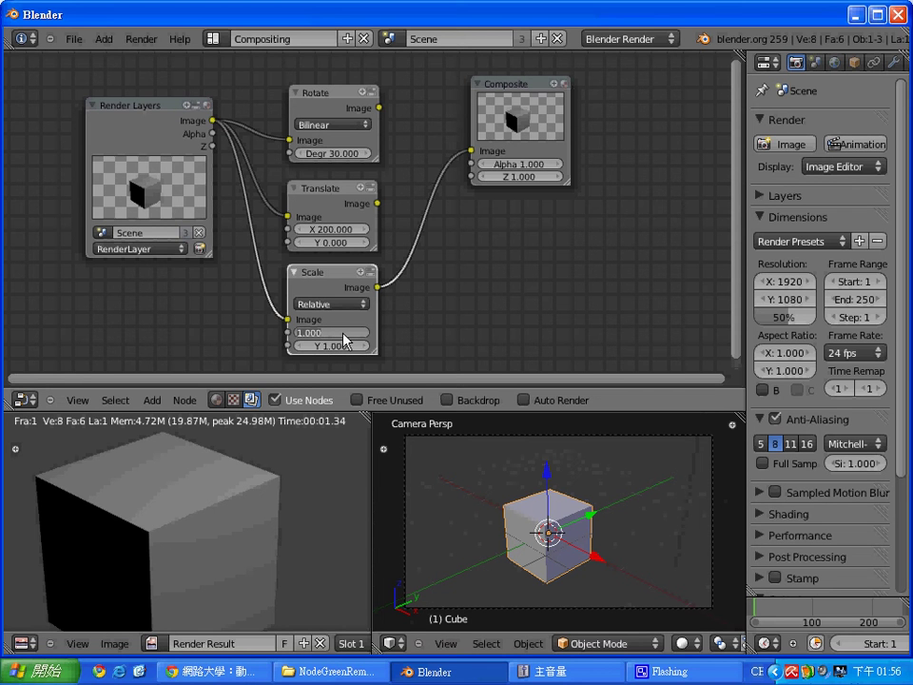
{"action": "type", "text": "2"}
{"action": "key", "text": "Return"}
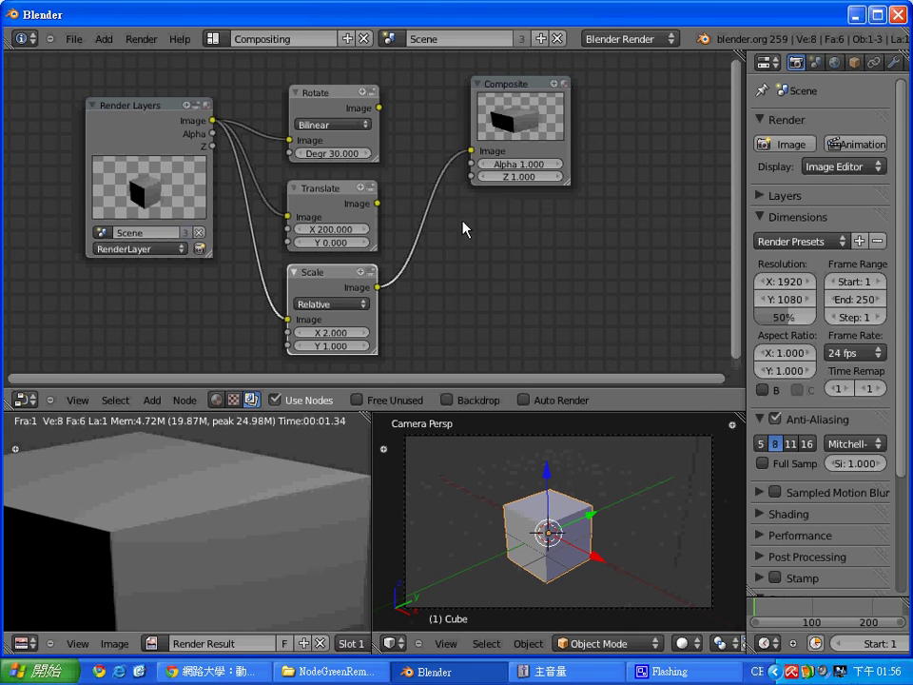
{"action": "left_click", "coordinate": [342, 333]}
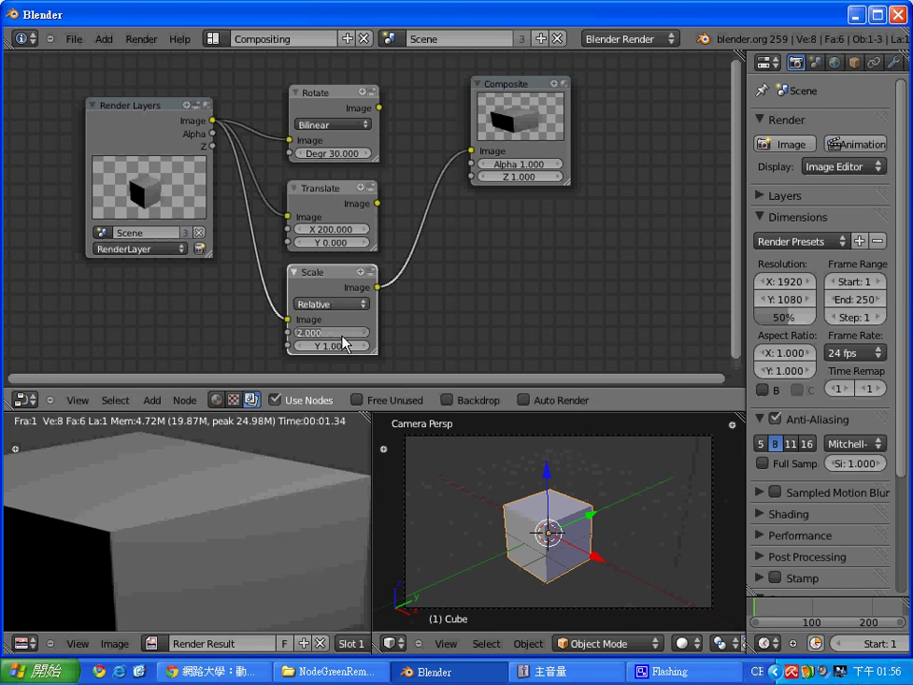
{"action": "type", "text": "0.5"}
{"action": "key", "text": "Return"}
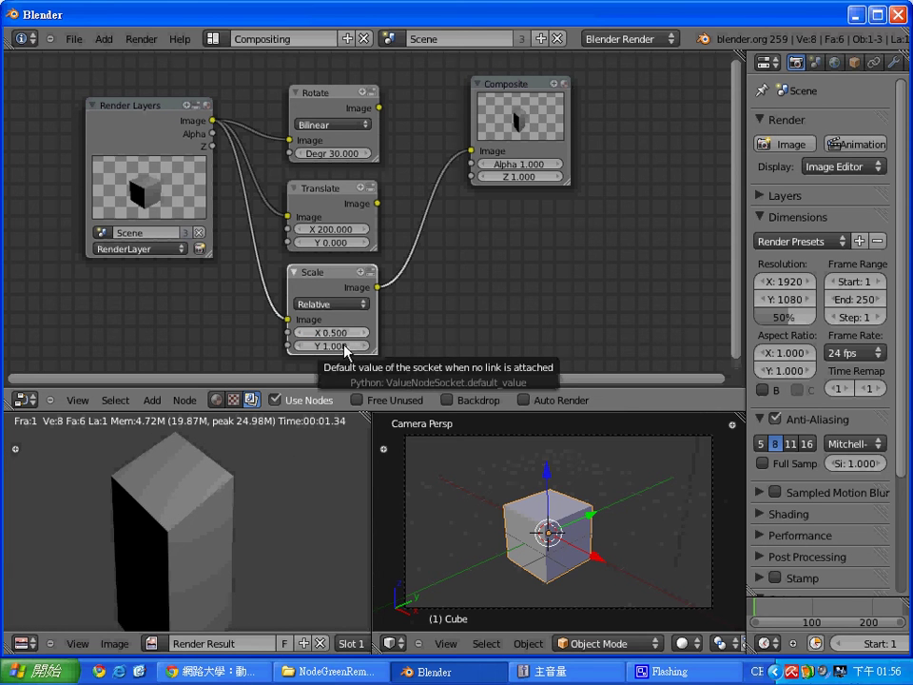
{"action": "left_click", "coordinate": [343, 346]}
{"action": "type", "text": "0.5"}
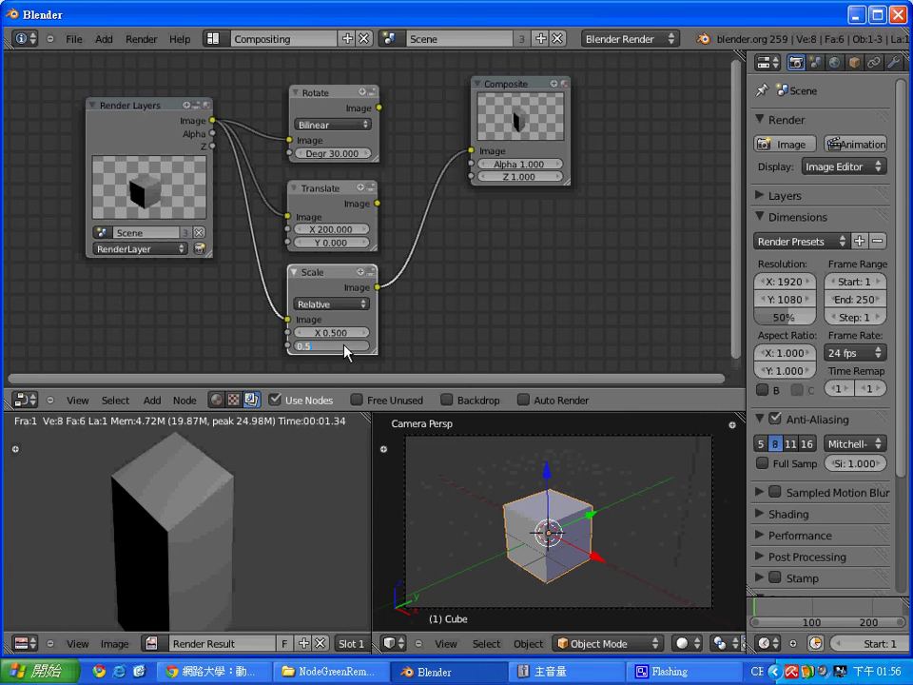
{"action": "key", "text": "Return"}
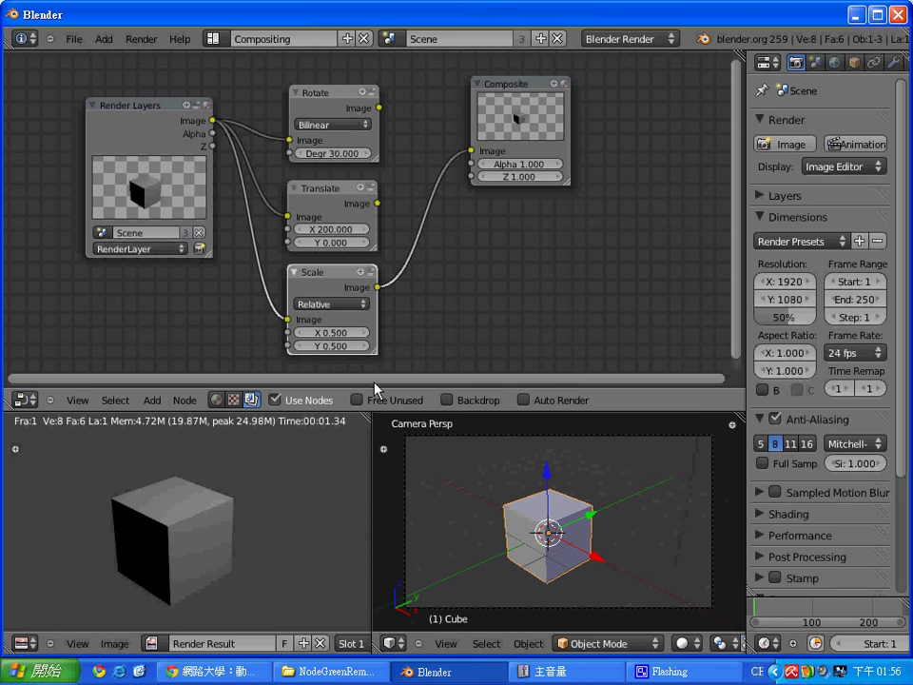
Step: Set both the Scale node's X and Y factors to 0.1
{"action": "left_click", "coordinate": [338, 332]}
{"action": "type", "text": "0."}
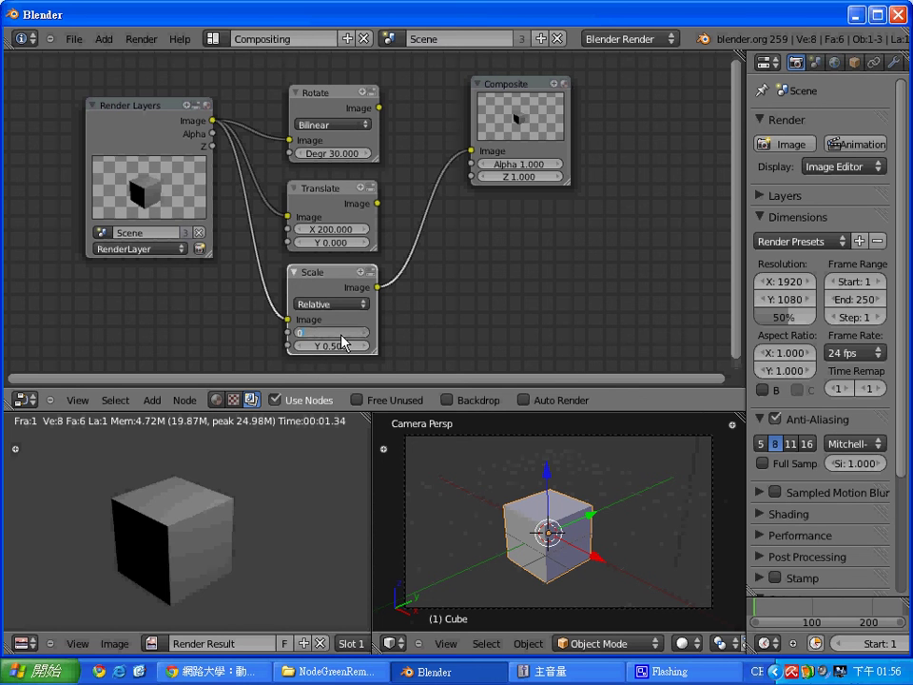
{"action": "type", "text": "1"}
{"action": "key", "text": "Tab"}
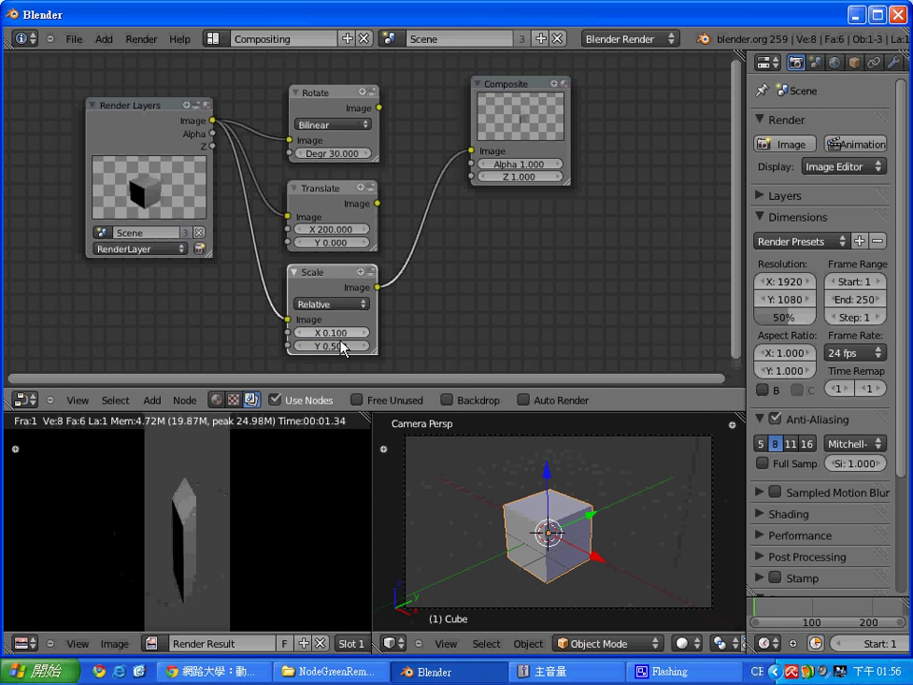
{"action": "type", "text": "0.1"}
{"action": "key", "text": "Return"}
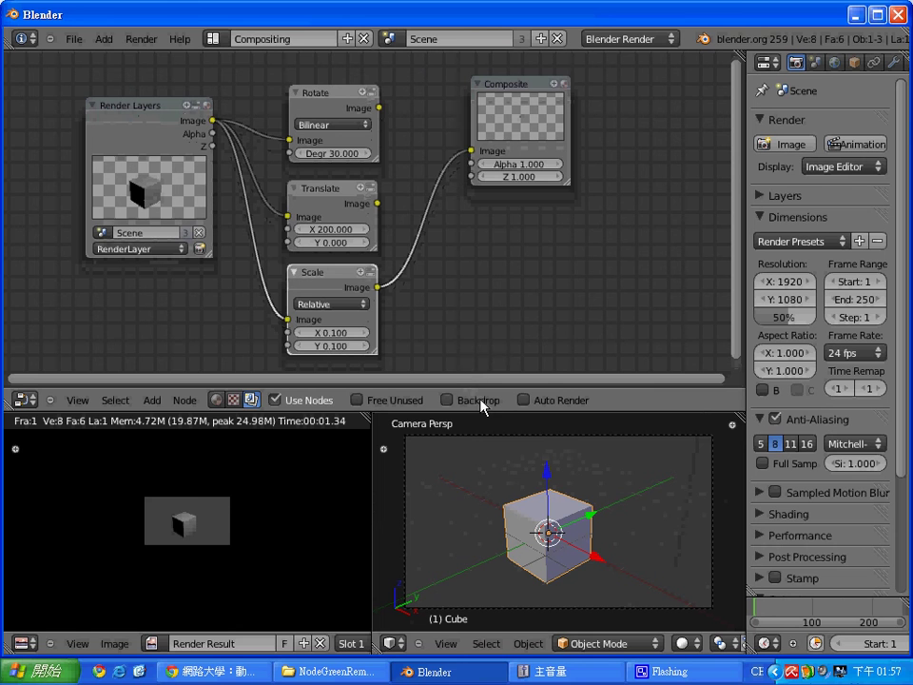
Step: Make the node editor taller and move the Rotate node higher
{"action": "mouse_move", "coordinate": [484, 413]}
{"action": "left_mouse_down"}
{"action": "mouse_move", "coordinate": [485, 502]}
{"action": "mouse_move", "coordinate": [487, 492]}
{"action": "left_mouse_up"}
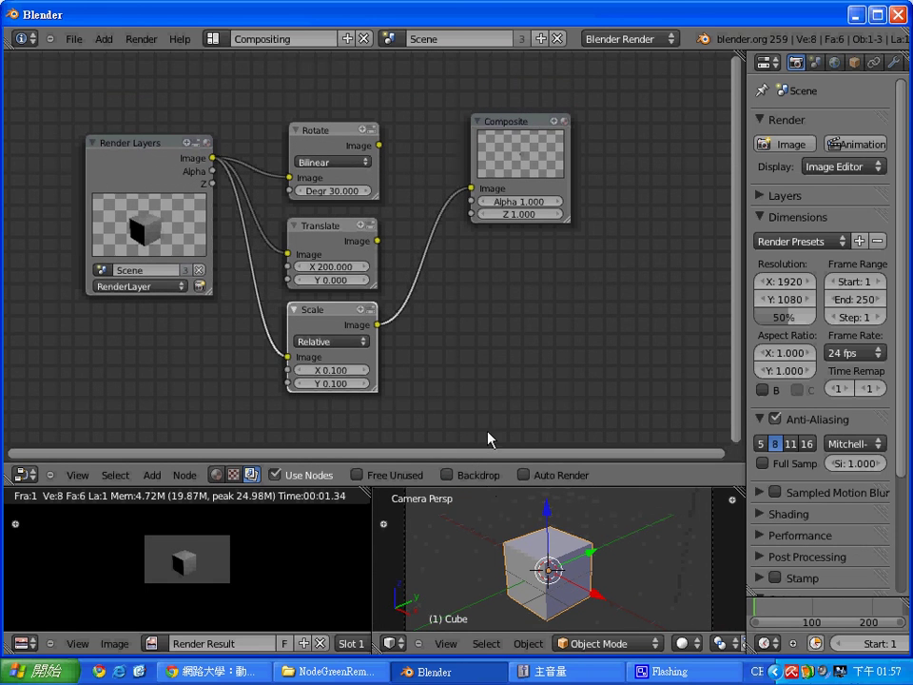
{"action": "left_click_drag", "start_coordinate": [342, 137], "coordinate": [341, 76]}
Step: Move the Translate and Scale nodes higher, closer under the Rotate node
{"action": "left_click_drag", "start_coordinate": [339, 234], "coordinate": [346, 162]}
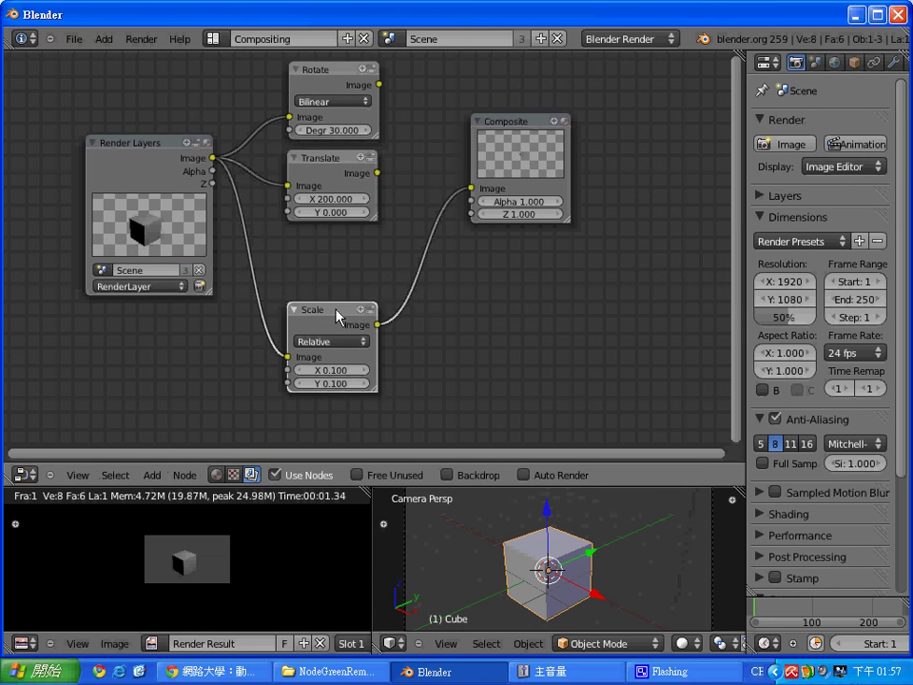
{"action": "mouse_move", "coordinate": [340, 314]}
{"action": "left_mouse_down"}
{"action": "mouse_move", "coordinate": [347, 252]}
{"action": "mouse_move", "coordinate": [338, 246]}
{"action": "left_mouse_up"}
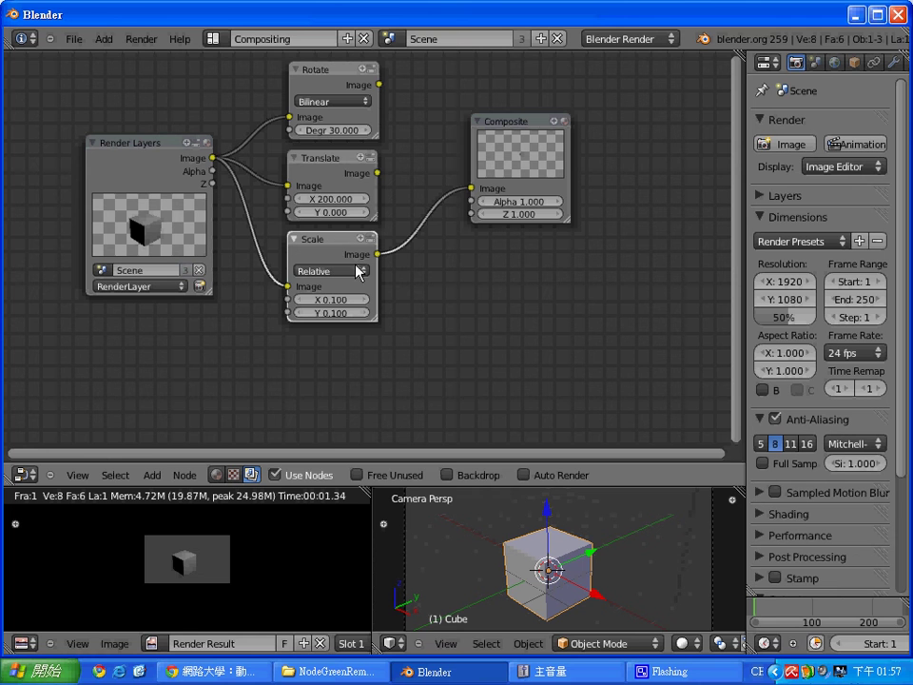
{"action": "left_click", "coordinate": [155, 476]}
Step: Place the 3D cursor left of the cube, add a Monkey mesh, and re-render
{"action": "left_click_drag", "start_coordinate": [632, 488], "coordinate": [622, 371]}
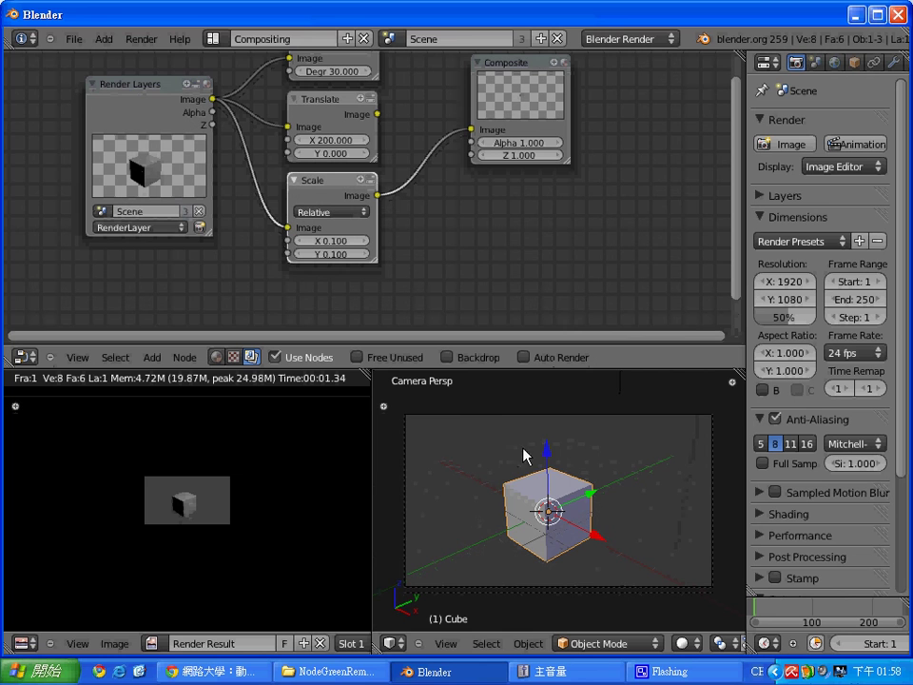
{"action": "left_click", "coordinate": [485, 481]}
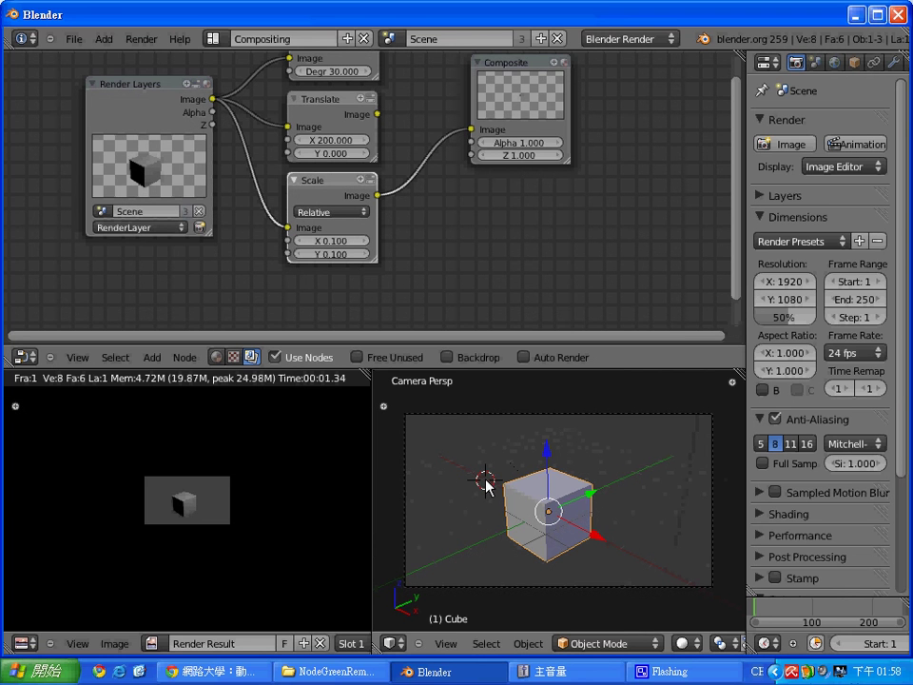
{"action": "key", "text": "shift+a"}
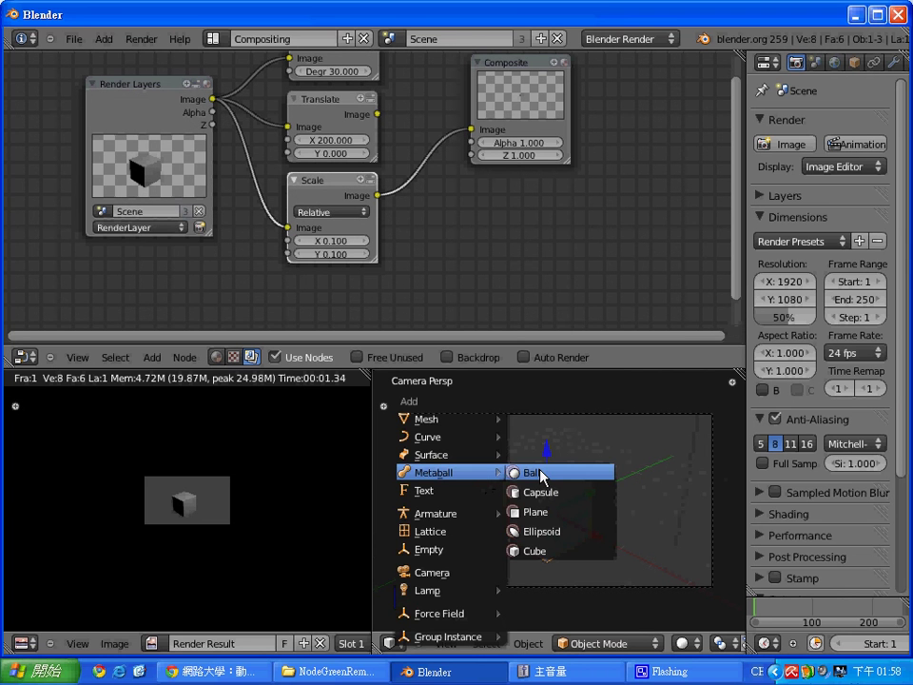
{"action": "mouse_move", "coordinate": [447, 418]}
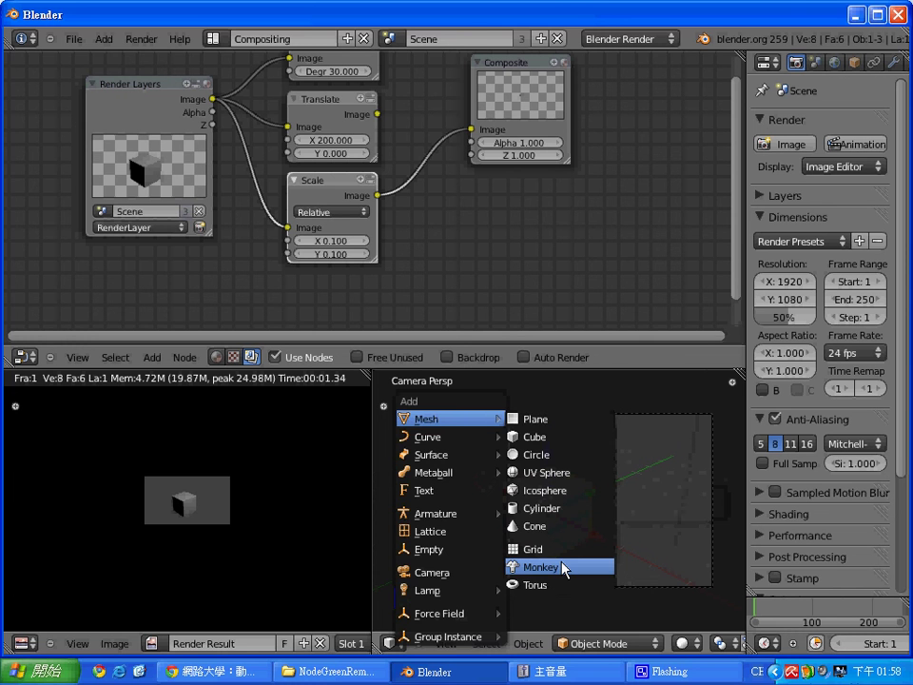
{"action": "left_click", "coordinate": [562, 569]}
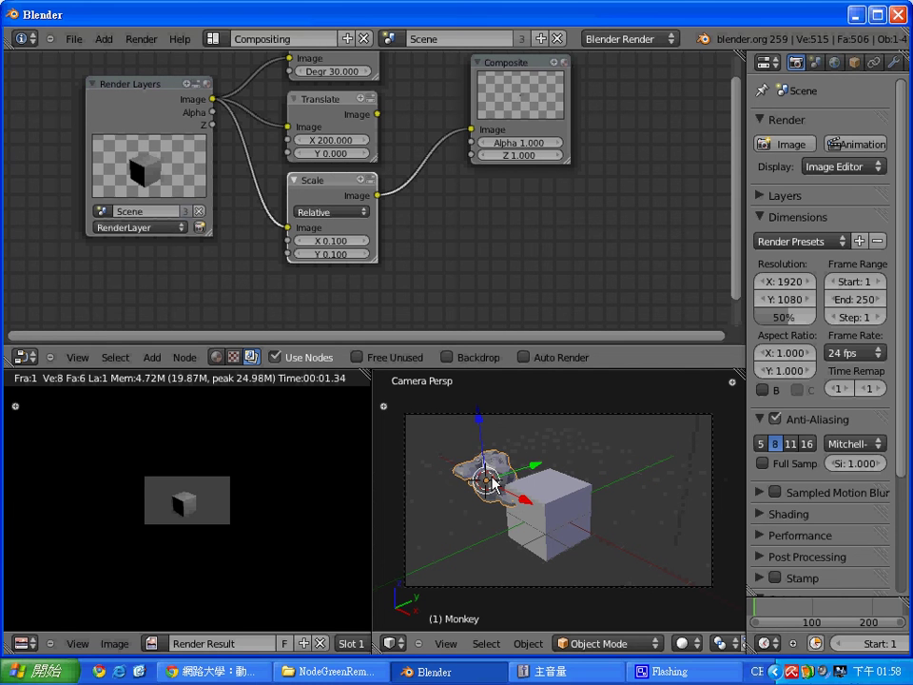
{"action": "key", "text": "F12"}
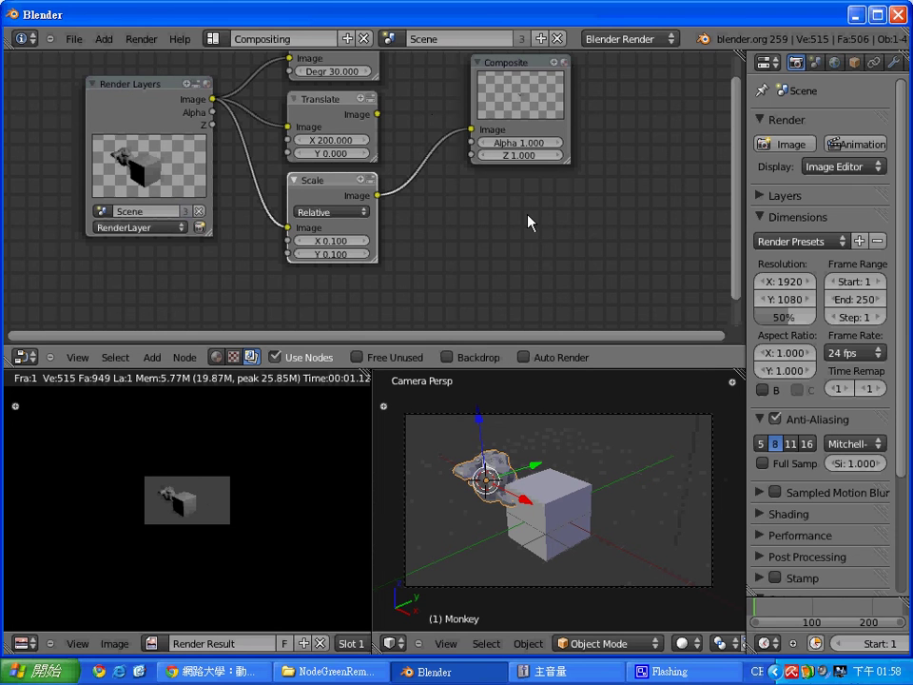
{"action": "scroll", "coordinate": [529, 222], "scroll_direction": "down", "scroll_amount": 2}
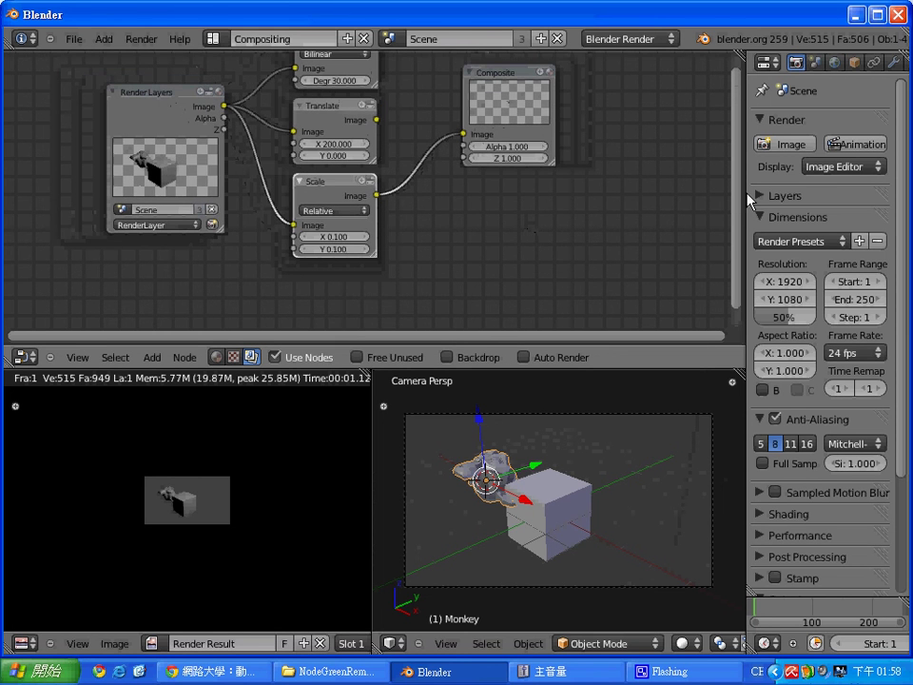
Step: Link Rotate's Image output to the Composite input, then view the render at 8:1 and 1:2 zoom
{"action": "left_click_drag", "start_coordinate": [735, 68], "coordinate": [736, 50]}
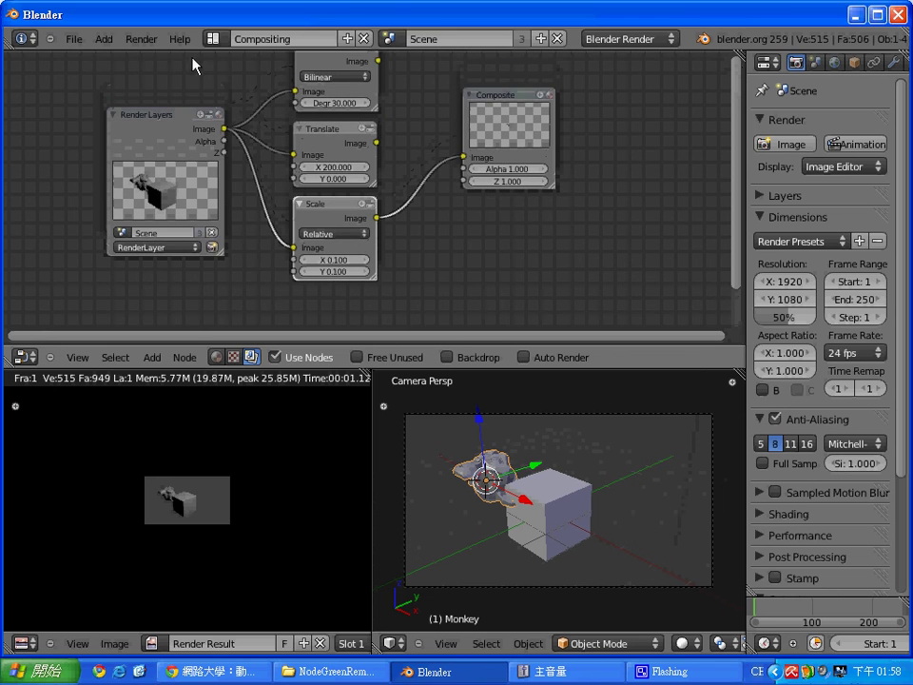
{"action": "left_click_drag", "start_coordinate": [378, 60], "coordinate": [475, 166]}
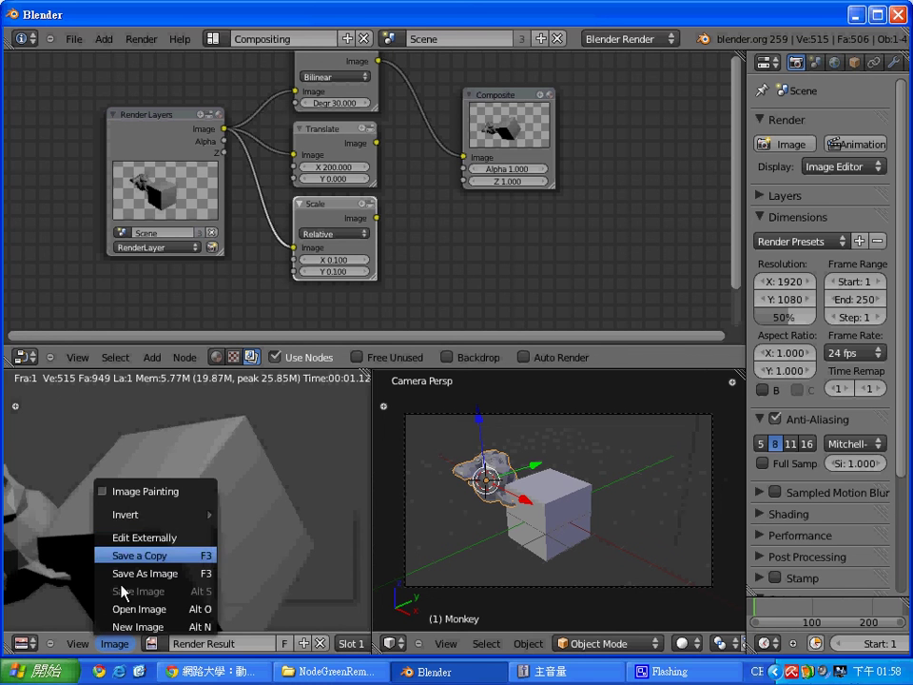
{"action": "left_click", "coordinate": [92, 646]}
{"action": "left_click", "coordinate": [78, 643]}
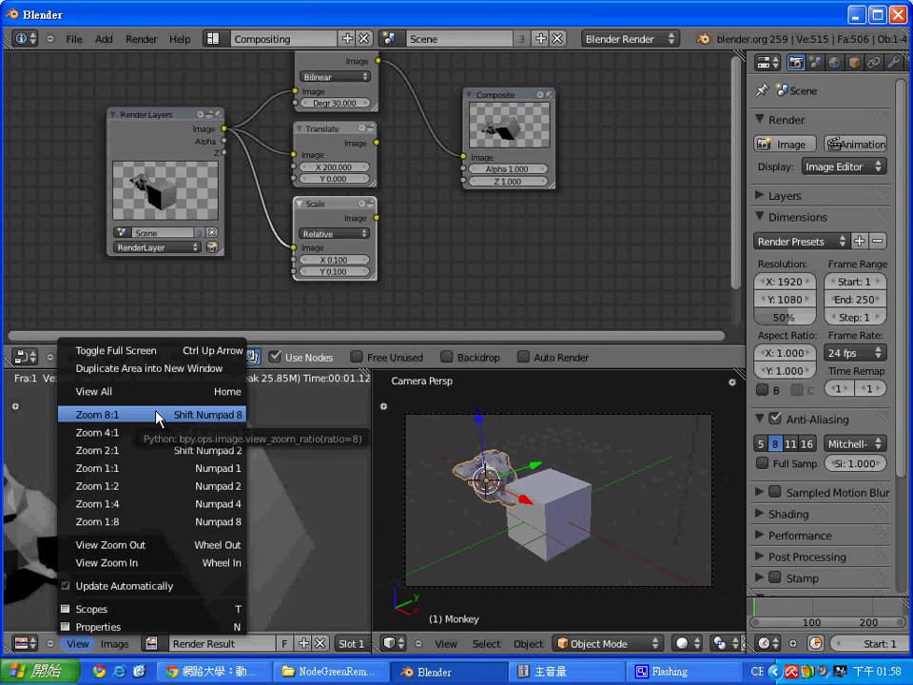
{"action": "left_click", "coordinate": [157, 417]}
{"action": "left_click", "coordinate": [77, 644]}
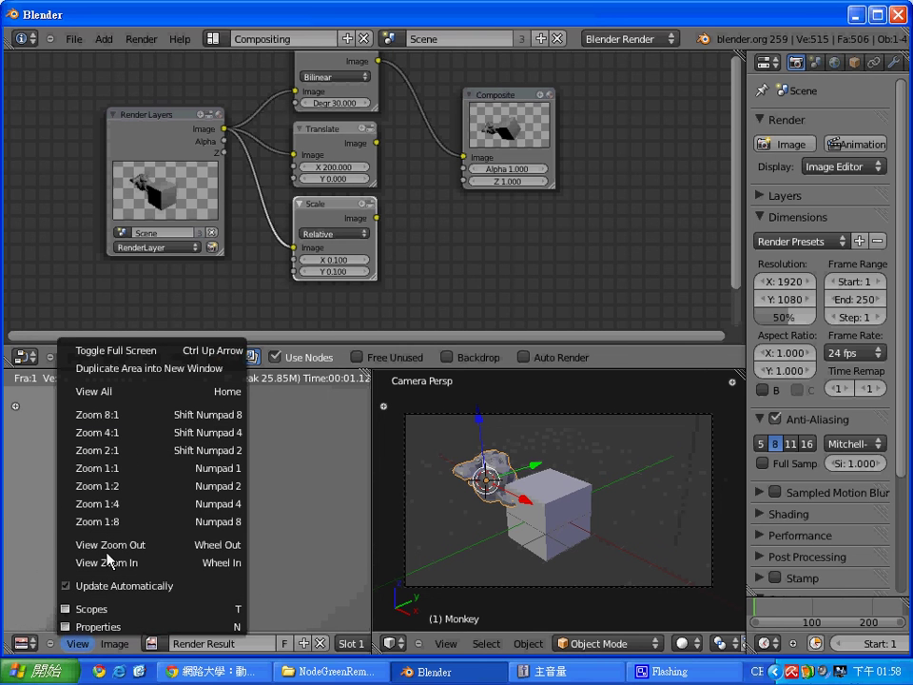
{"action": "left_click", "coordinate": [124, 486]}
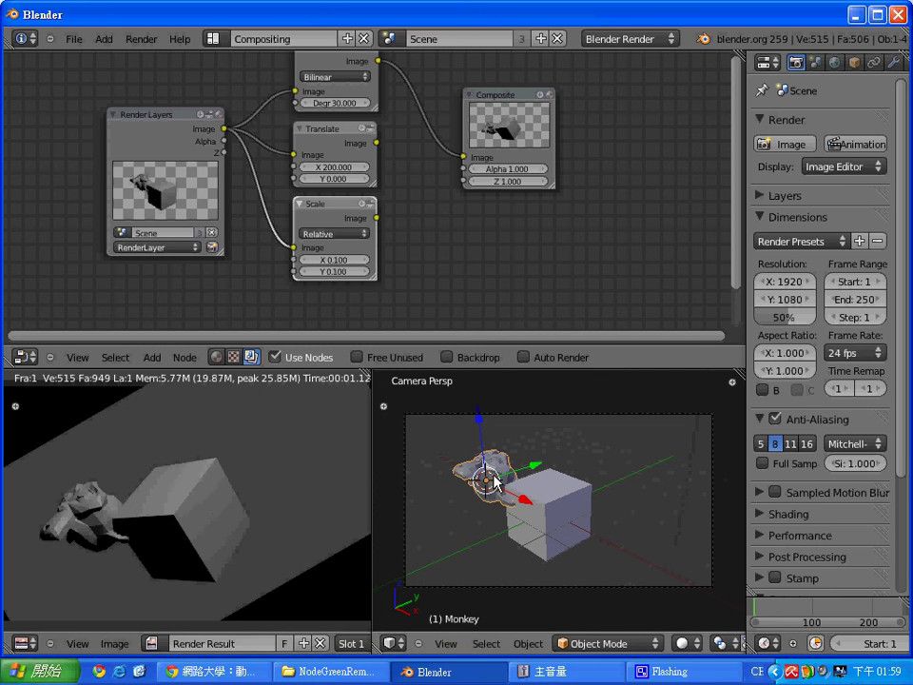
Step: Give the monkey smooth shading, then re-render the scene with F12
{"action": "key", "text": "t"}
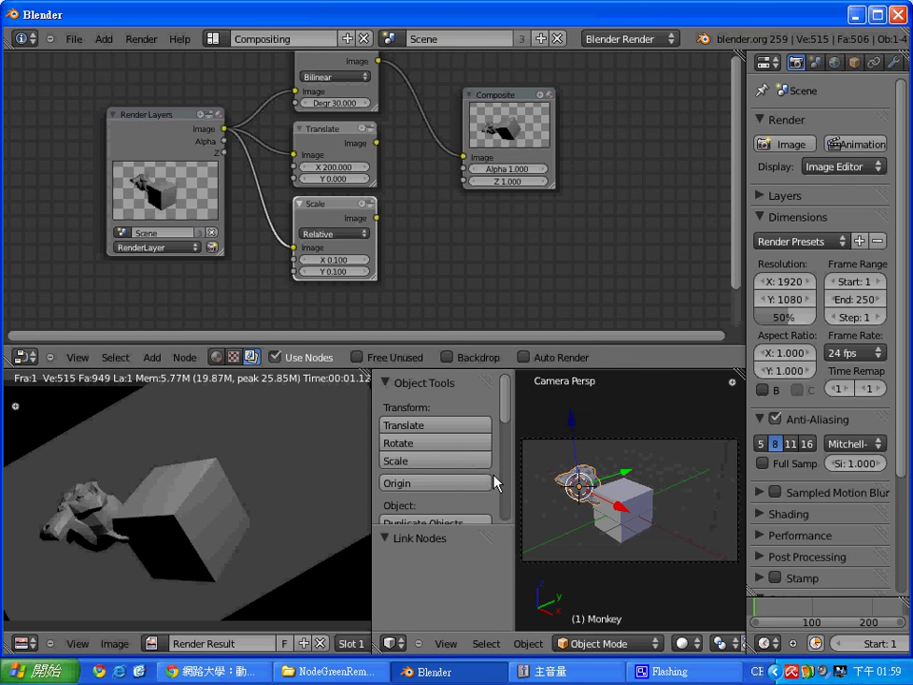
{"action": "mouse_move", "coordinate": [507, 405]}
{"action": "left_mouse_down"}
{"action": "mouse_move", "coordinate": [507, 422]}
{"action": "mouse_move", "coordinate": [495, 428]}
{"action": "mouse_move", "coordinate": [504, 468]}
{"action": "left_mouse_up"}
{"action": "left_click", "coordinate": [414, 419]}
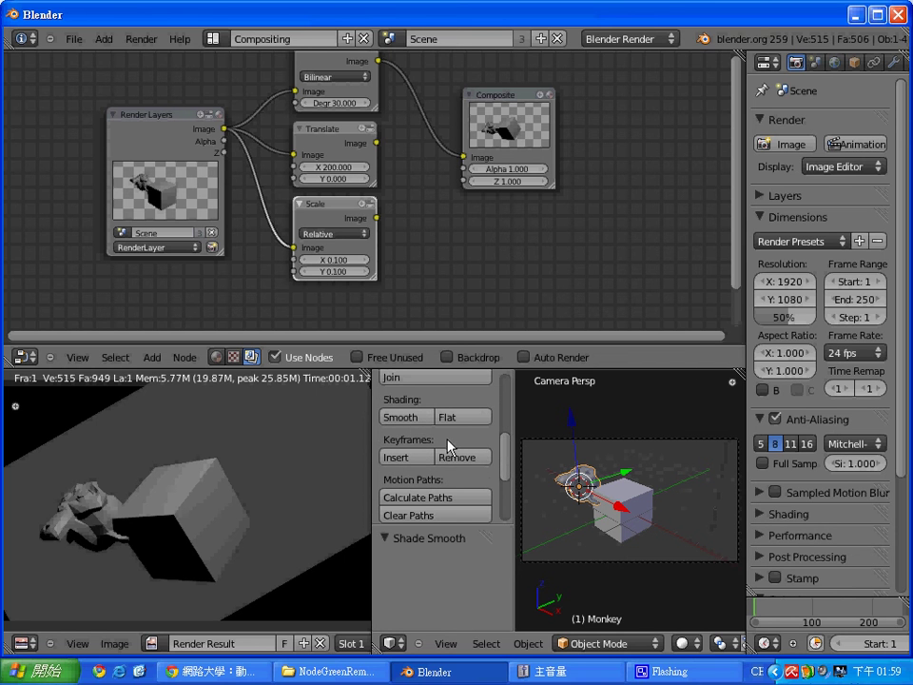
{"action": "left_click_drag", "start_coordinate": [507, 453], "coordinate": [500, 389]}
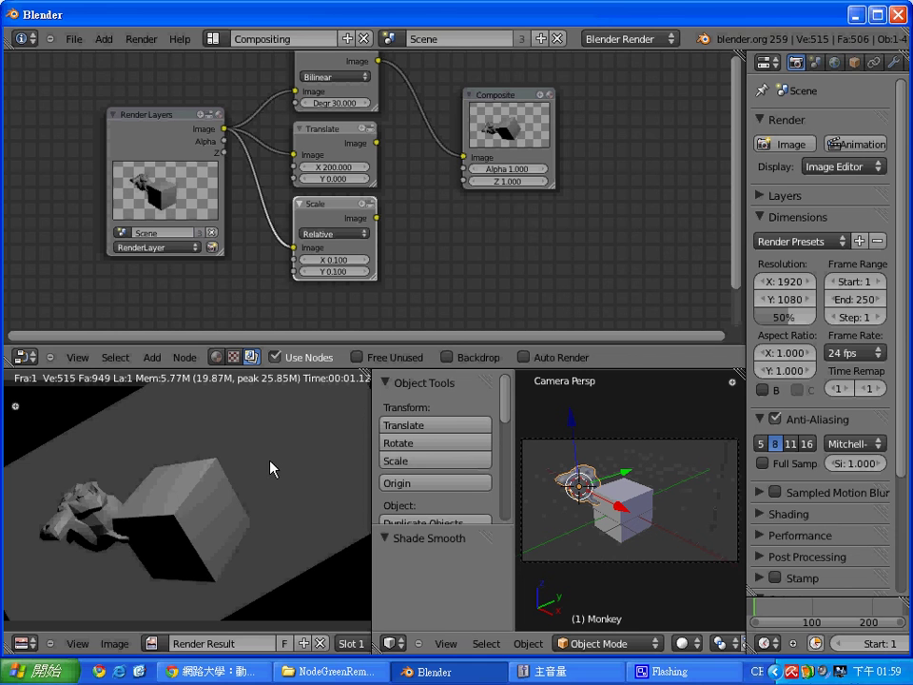
{"action": "key", "text": "F12"}
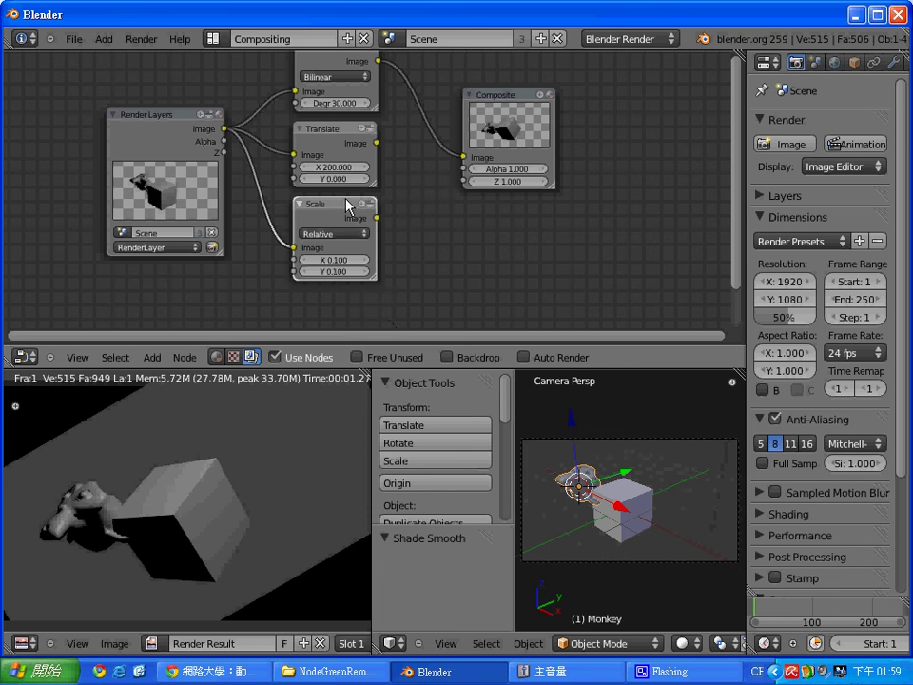
Step: Add a Flip node below the Scale node and make the node editor taller
{"action": "left_click", "coordinate": [145, 363]}
{"action": "mouse_move", "coordinate": [176, 215]}
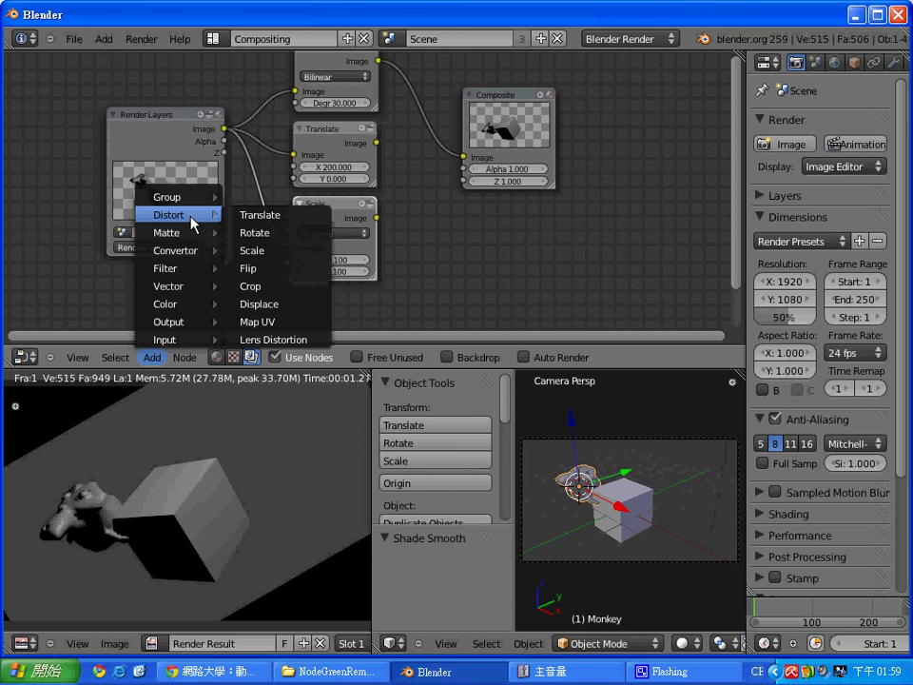
{"action": "left_click", "coordinate": [249, 268]}
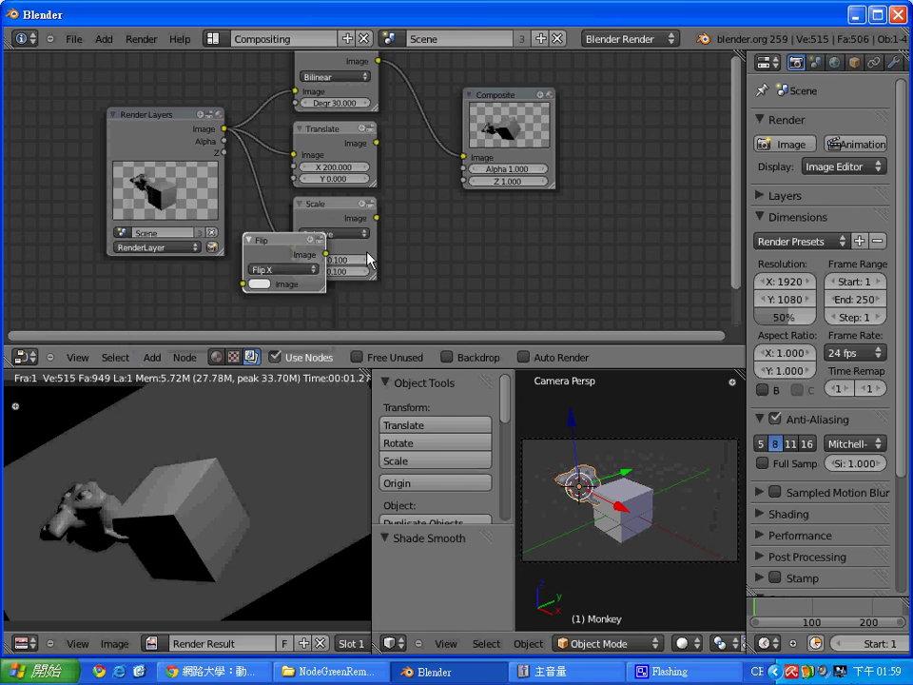
{"action": "left_click", "coordinate": [352, 303]}
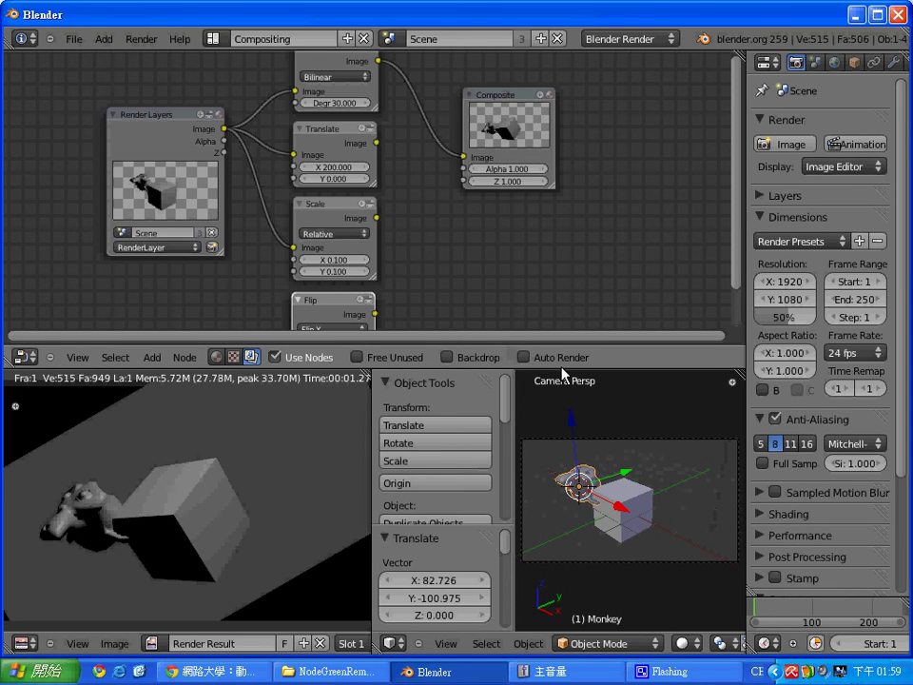
{"action": "left_click_drag", "start_coordinate": [558, 369], "coordinate": [557, 438]}
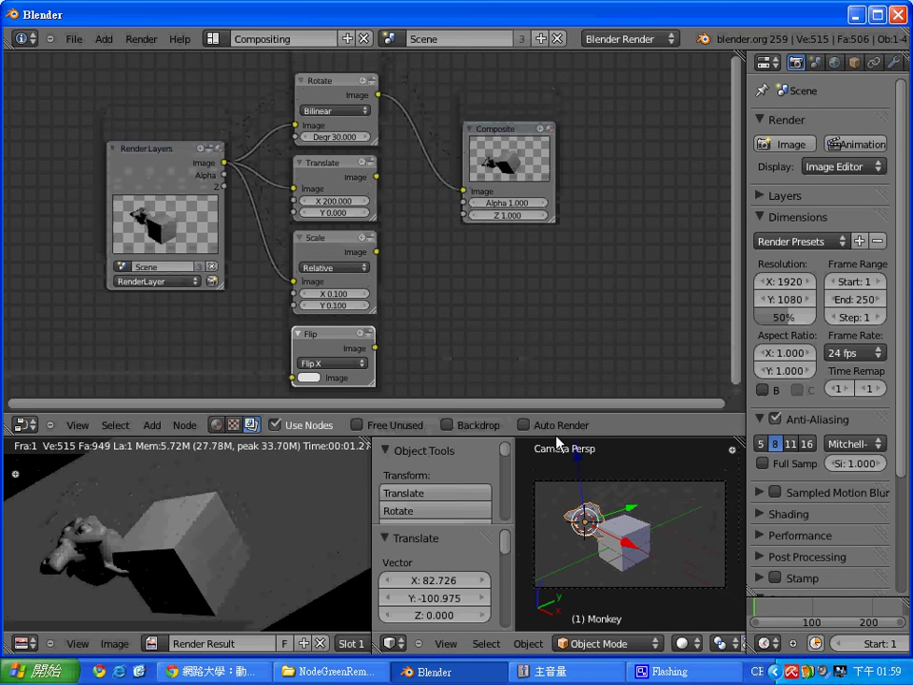
Step: Wire the render's Image into Flip and Flip's output into the Composite
{"action": "left_click", "coordinate": [216, 173]}
{"action": "left_click_drag", "start_coordinate": [224, 163], "coordinate": [294, 378]}
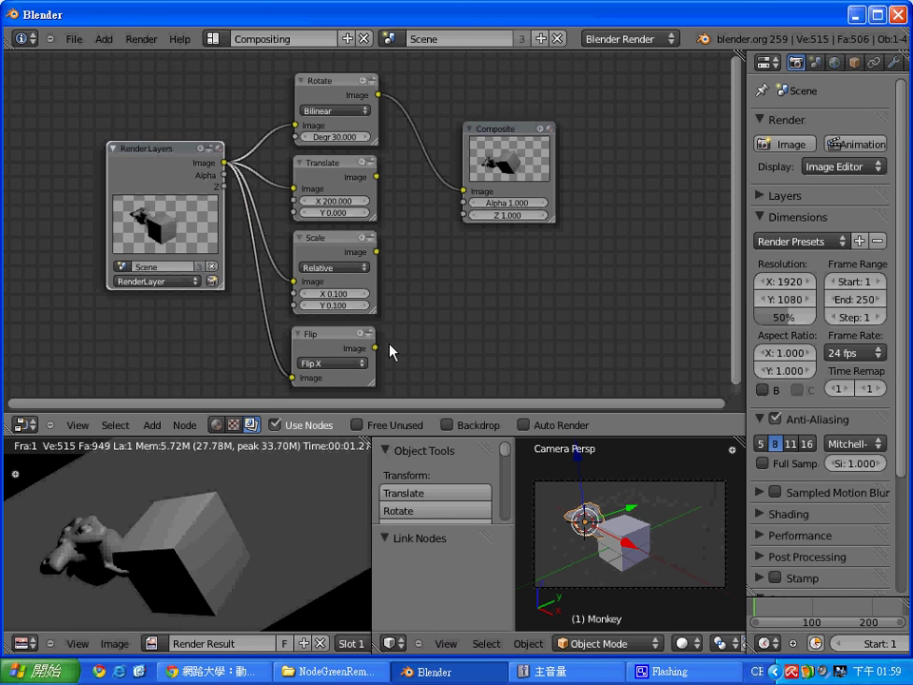
{"action": "left_click_drag", "start_coordinate": [377, 348], "coordinate": [463, 191]}
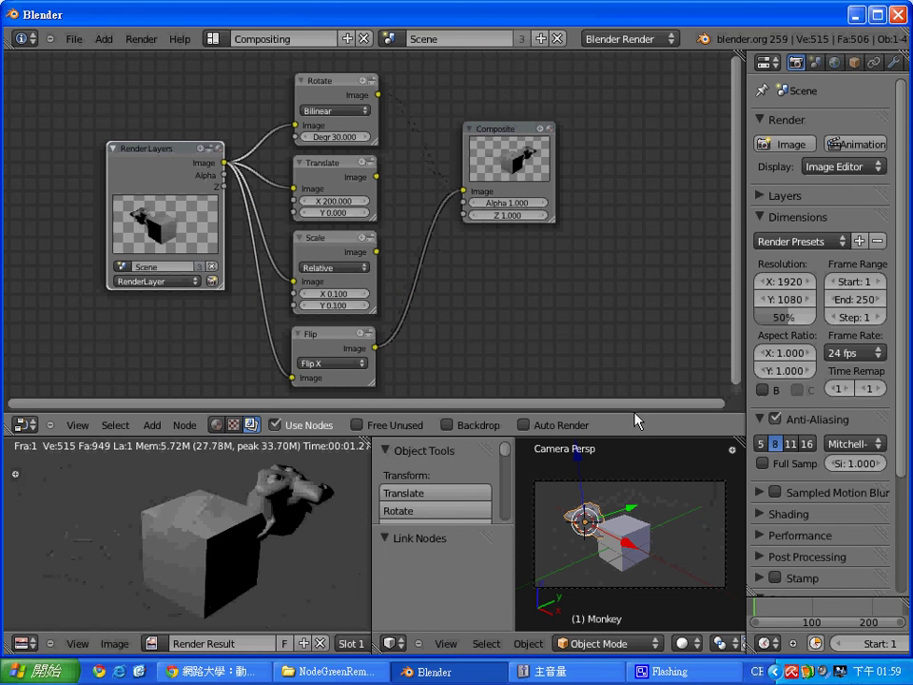
{"action": "left_click", "coordinate": [623, 360]}
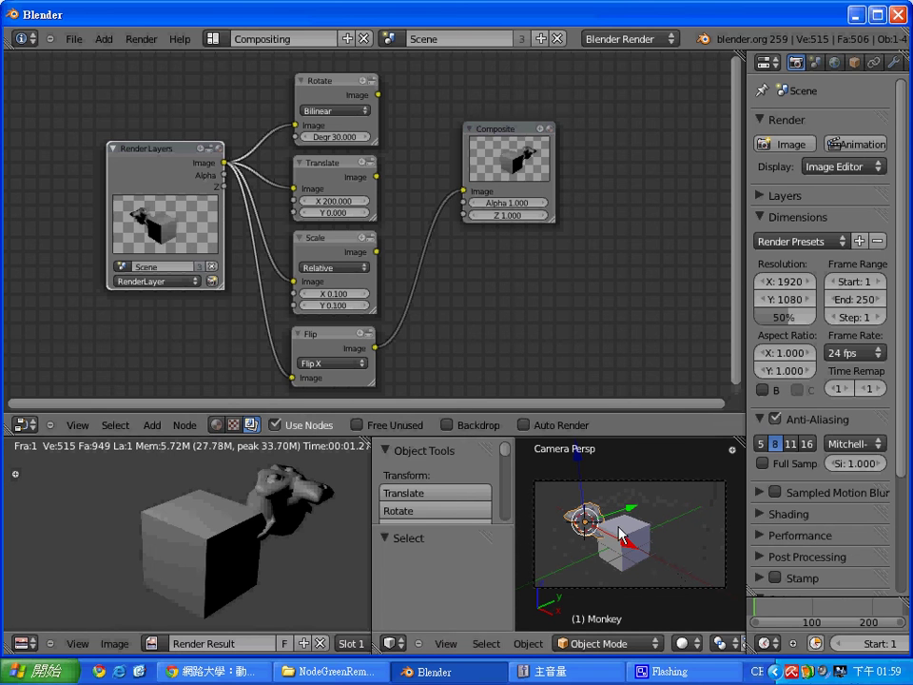
{"action": "key", "text": "t"}
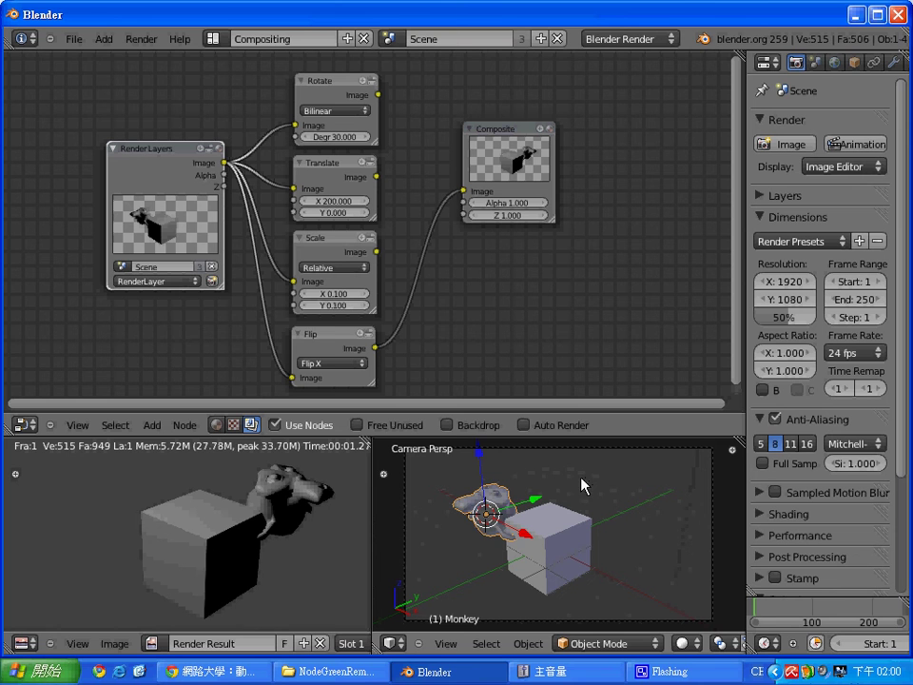
Step: Add a Crop node before the Composite, moving Composite and Flip aside
{"action": "left_click", "coordinate": [152, 426]}
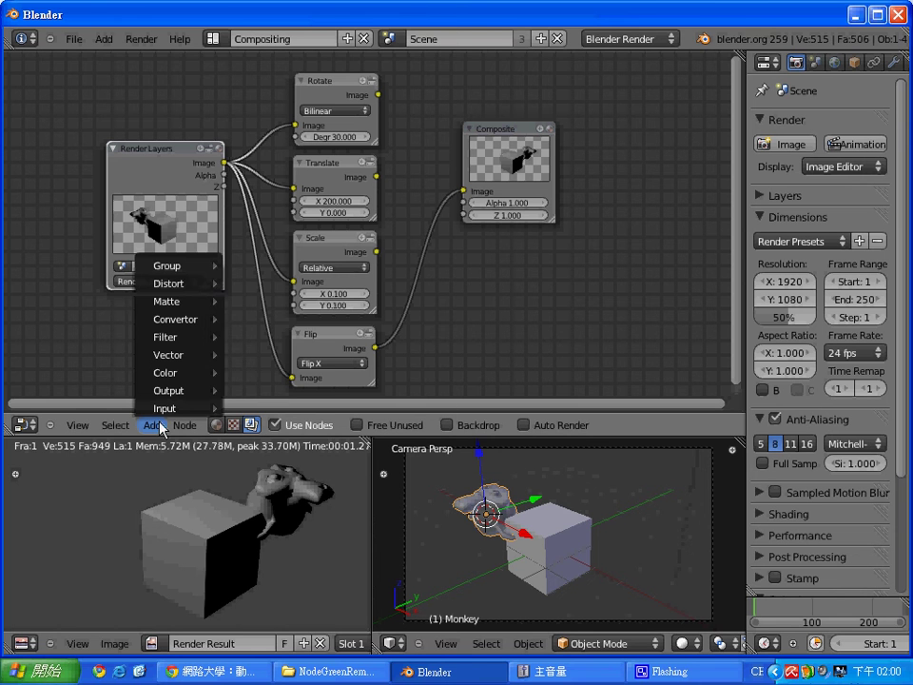
{"action": "mouse_move", "coordinate": [171, 283]}
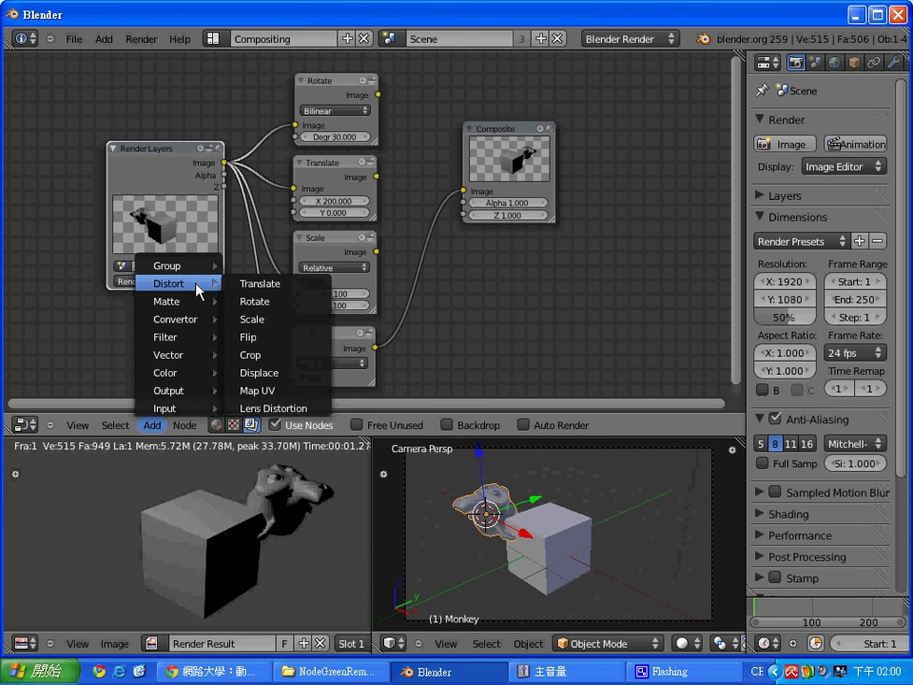
{"action": "left_click", "coordinate": [267, 357]}
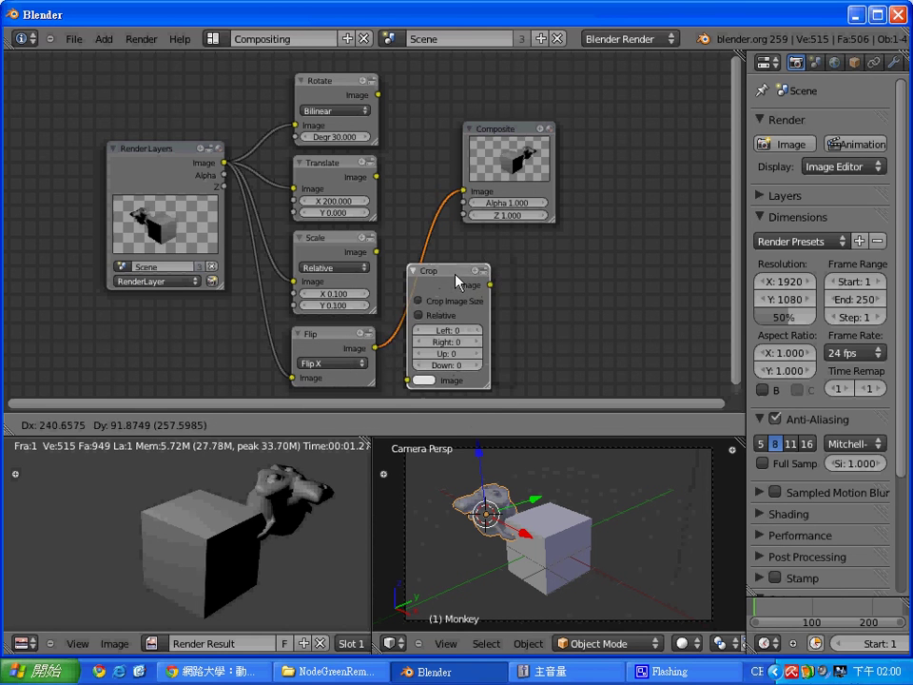
{"action": "left_click", "coordinate": [457, 280]}
{"action": "left_click_drag", "start_coordinate": [521, 133], "coordinate": [619, 124]}
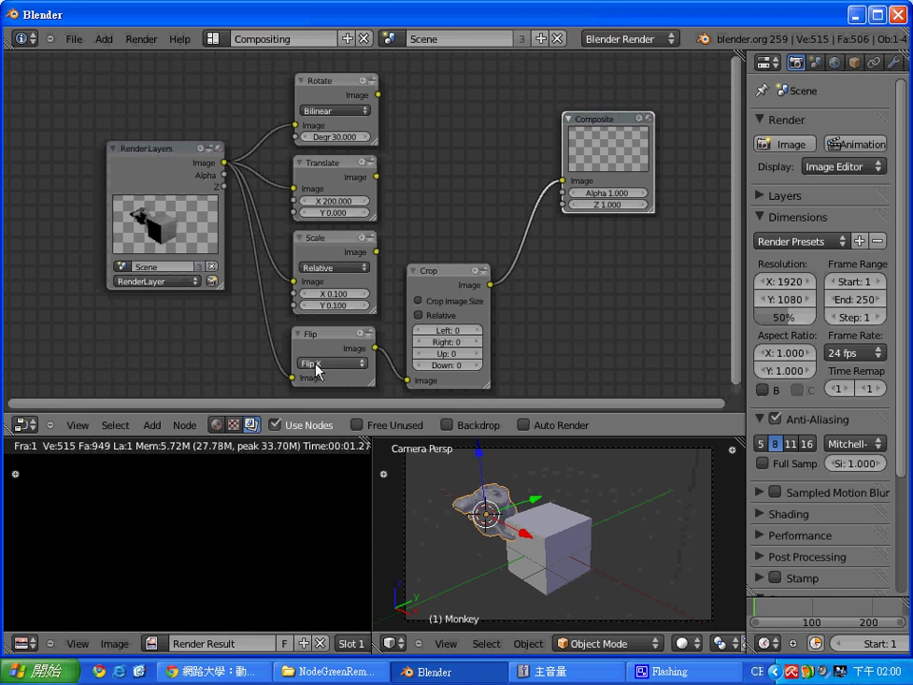
{"action": "left_click_drag", "start_coordinate": [292, 377], "coordinate": [407, 380]}
{"action": "left_click_drag", "start_coordinate": [324, 347], "coordinate": [249, 353]}
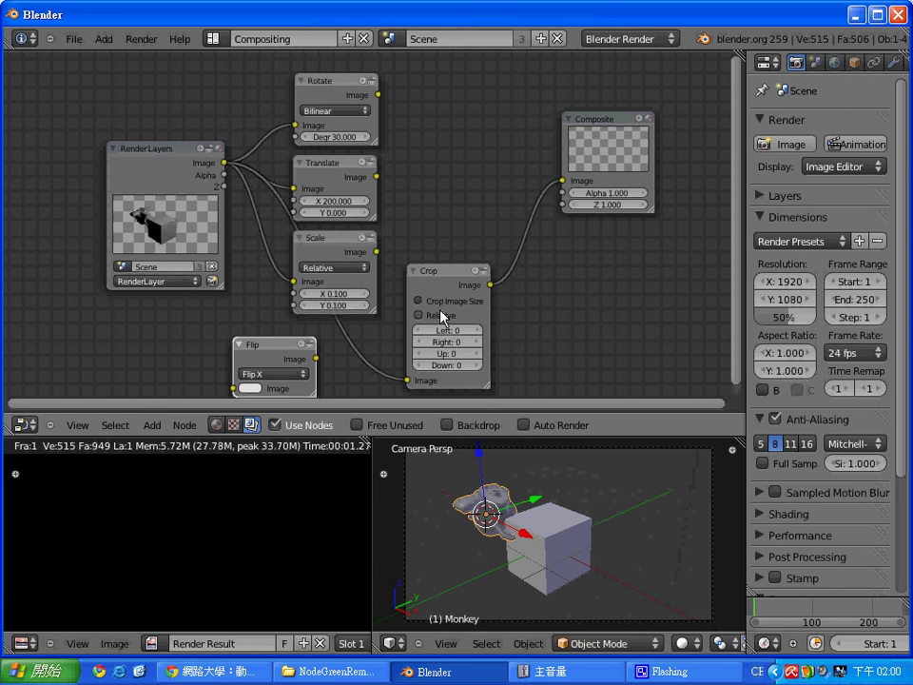
Step: Turn on Crop Image Size and set the Crop Left and Right values to 100
{"action": "left_click", "coordinate": [416, 302]}
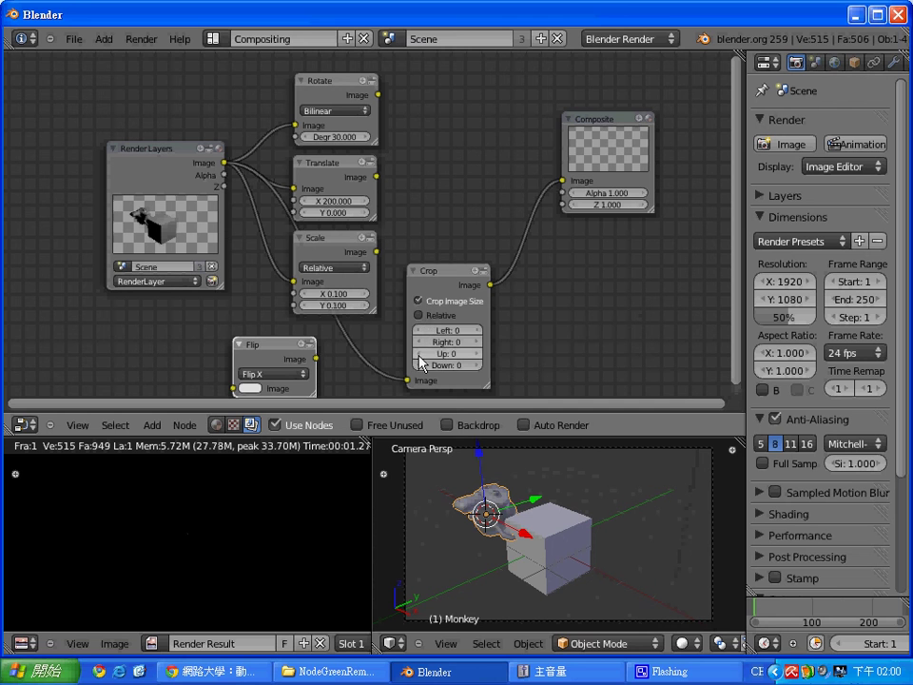
{"action": "left_click", "coordinate": [460, 333]}
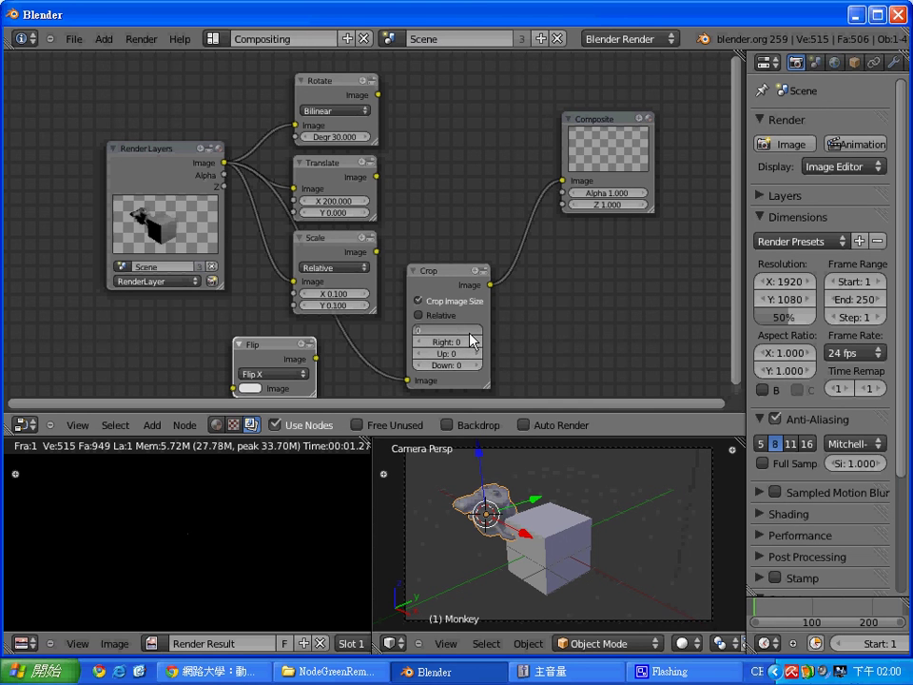
{"action": "type", "text": "100"}
{"action": "key", "text": "Return"}
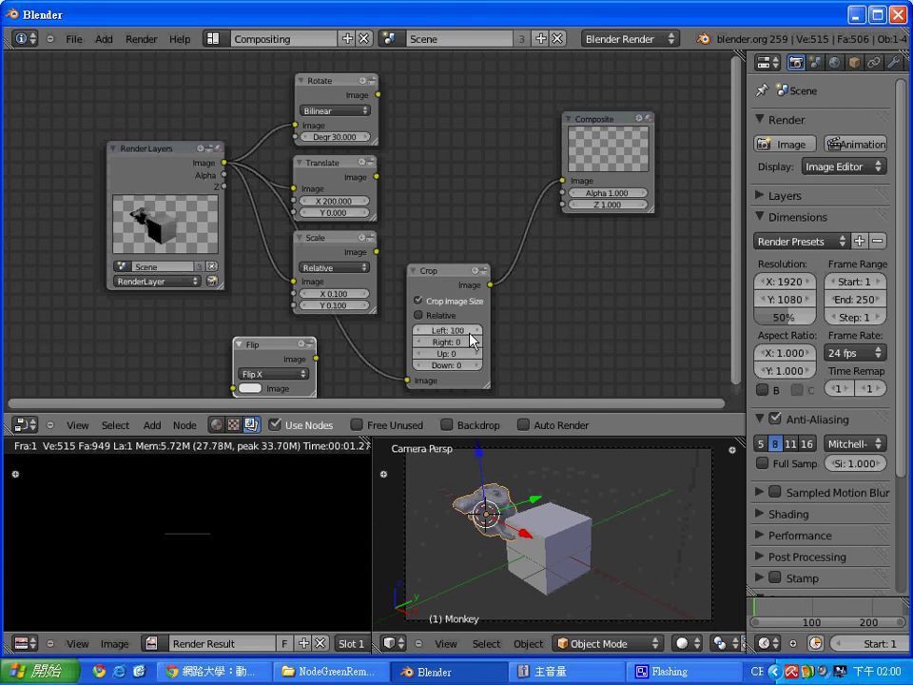
{"action": "left_click", "coordinate": [457, 342]}
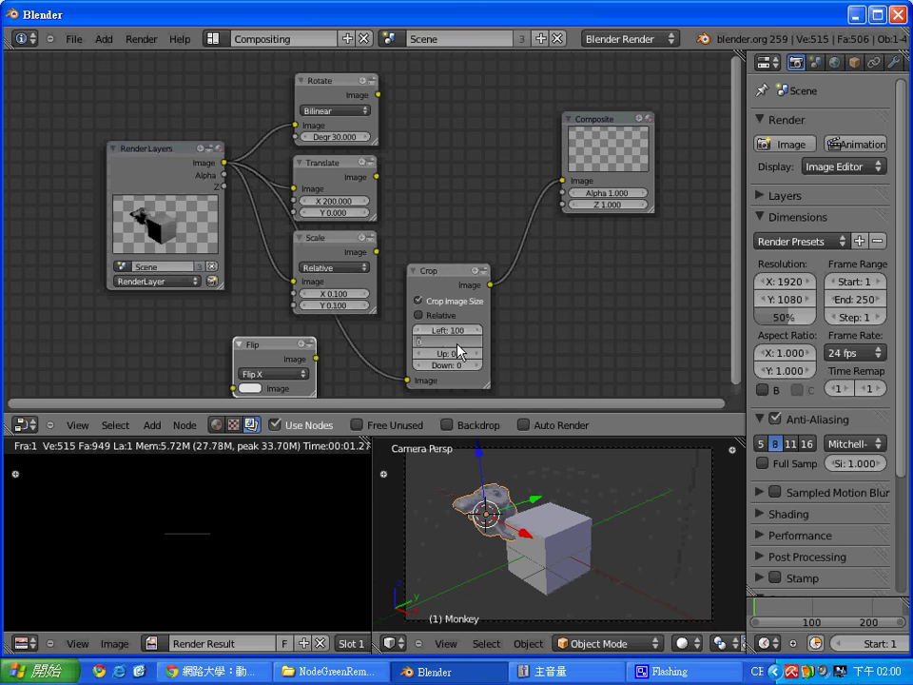
{"action": "type", "text": "100"}
{"action": "key", "text": "Return"}
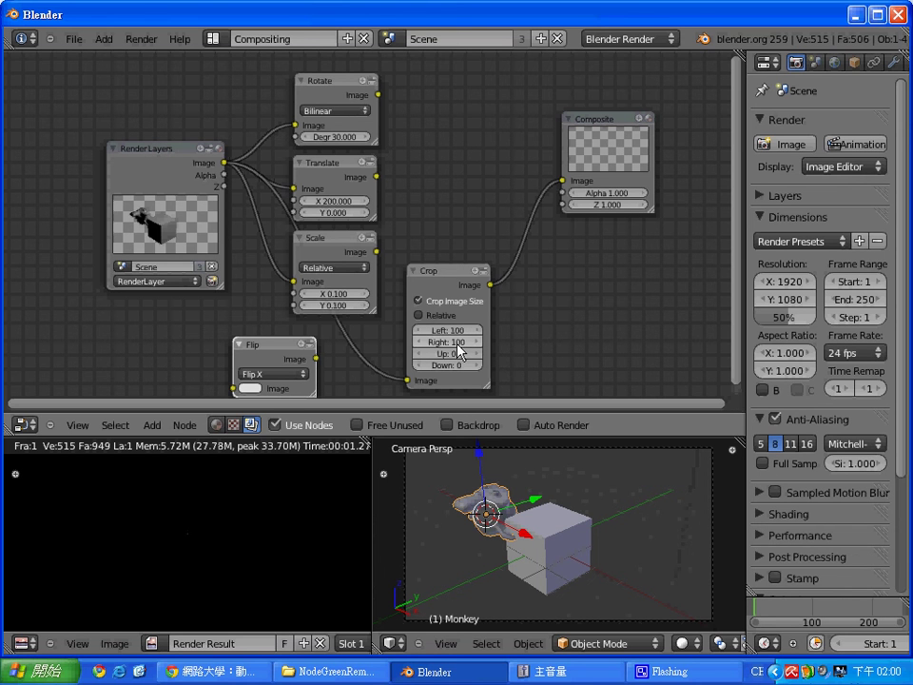
Step: Set the Crop Up and Down values to 100, leaving Left at 100
{"action": "left_click", "coordinate": [456, 354]}
{"action": "type", "text": "100"}
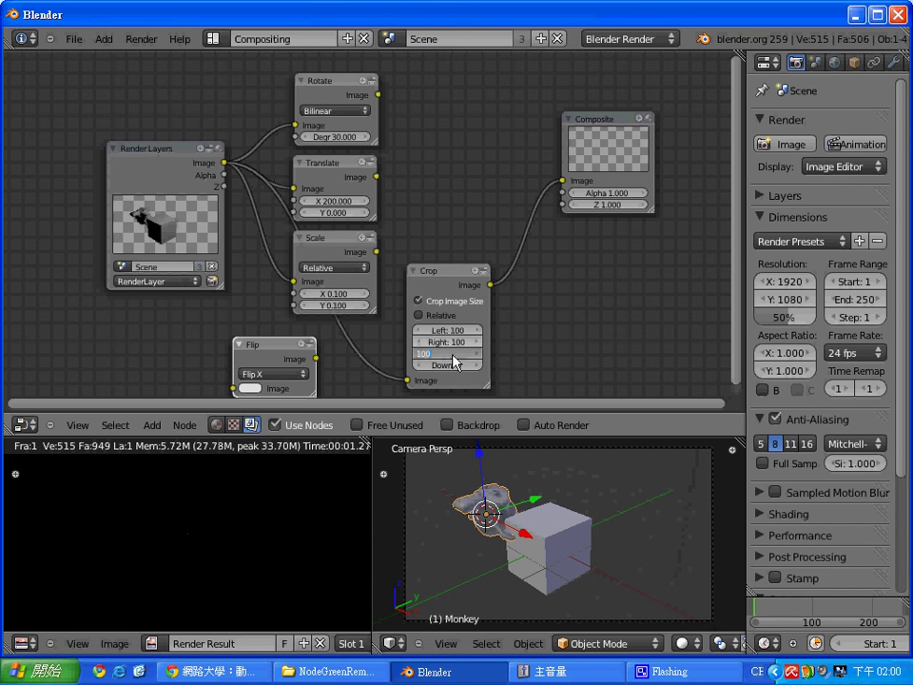
{"action": "key", "text": "Return"}
{"action": "left_click", "coordinate": [454, 366]}
{"action": "type", "text": "100"}
{"action": "key", "text": "Return"}
{"action": "left_click", "coordinate": [456, 332]}
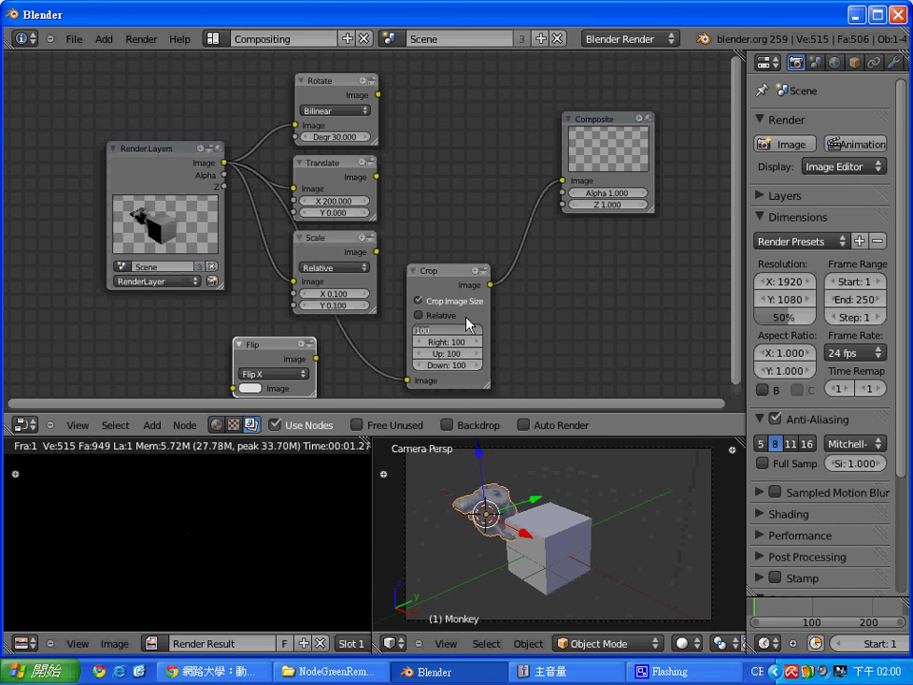
{"action": "left_click", "coordinate": [152, 426]}
Step: Open the node editor's Add menu to list the Distort nodes
{"action": "left_click", "coordinate": [152, 426]}
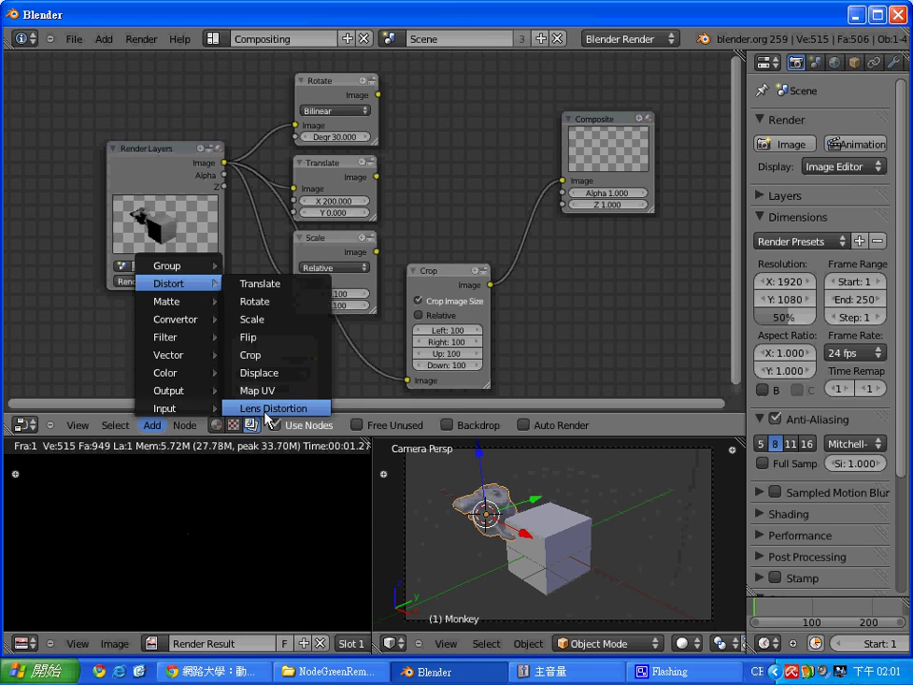
Step: Add a Lens Distortion node at the top, wired from the render into the Composite
{"action": "left_click", "coordinate": [267, 409]}
{"action": "left_click", "coordinate": [466, 111]}
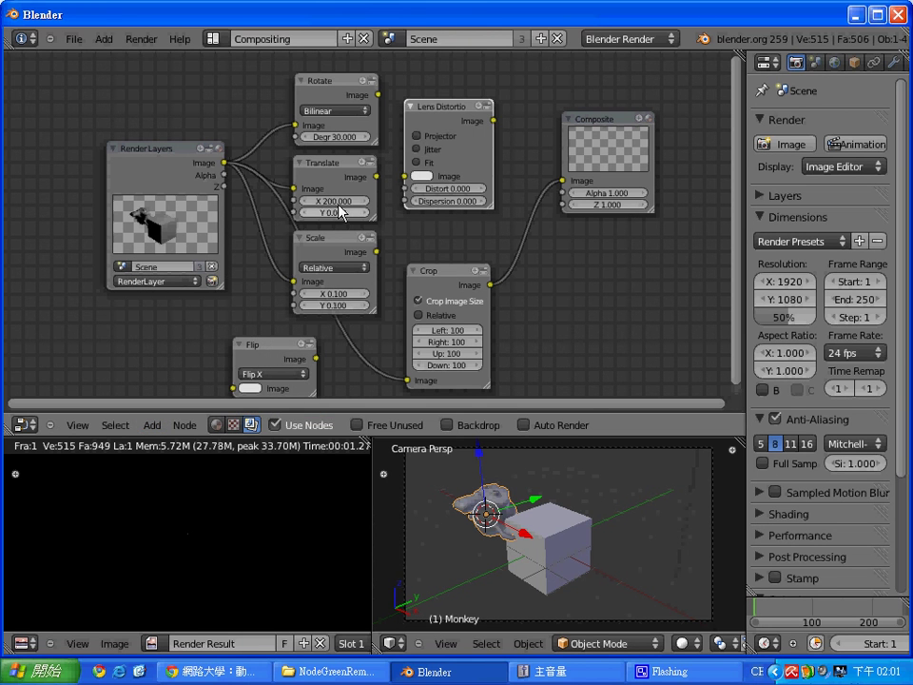
{"action": "left_click_drag", "start_coordinate": [224, 162], "coordinate": [409, 178]}
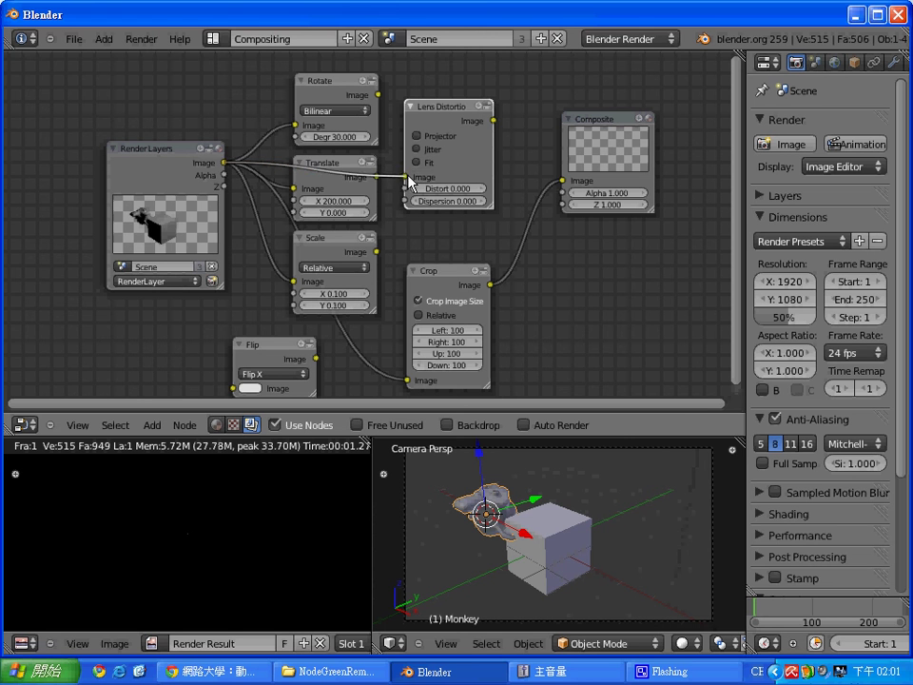
{"action": "left_click_drag", "start_coordinate": [491, 121], "coordinate": [561, 181]}
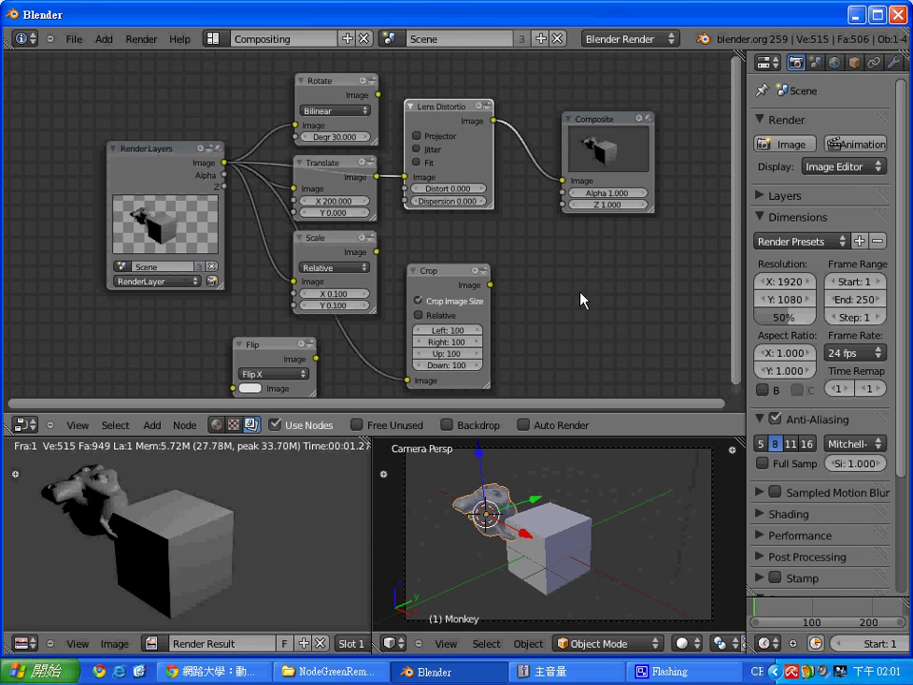
Step: Set the Lens Distortion node's Distort value to 1.000
{"action": "left_click", "coordinate": [463, 190]}
{"action": "type", "text": "1"}
{"action": "key", "text": "Return"}
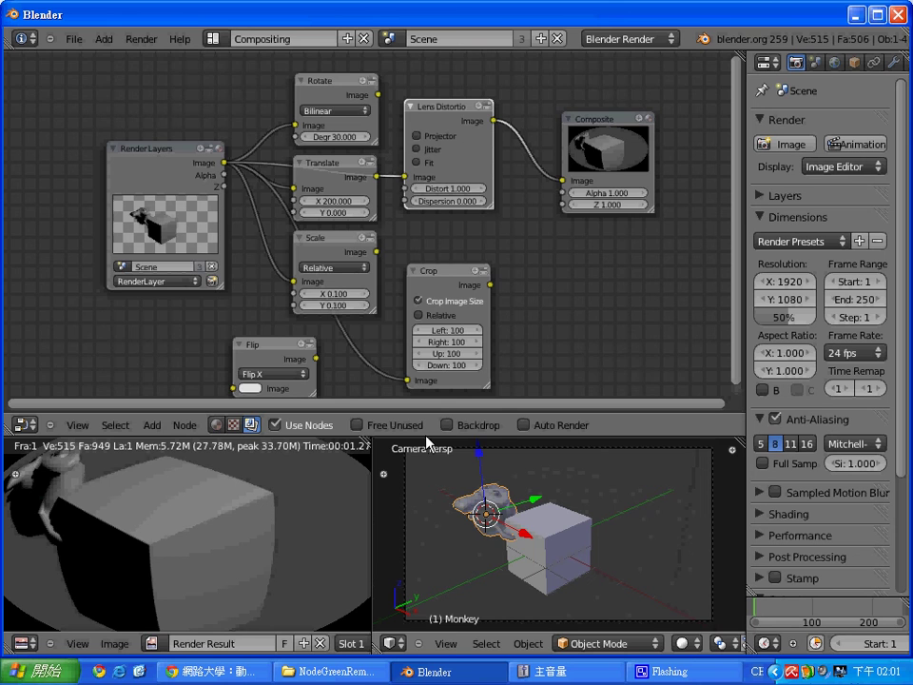
Step: Enlarge the render view and lower the Lens Distortion Distort value to 0.3
{"action": "left_click_drag", "start_coordinate": [427, 441], "coordinate": [432, 350]}
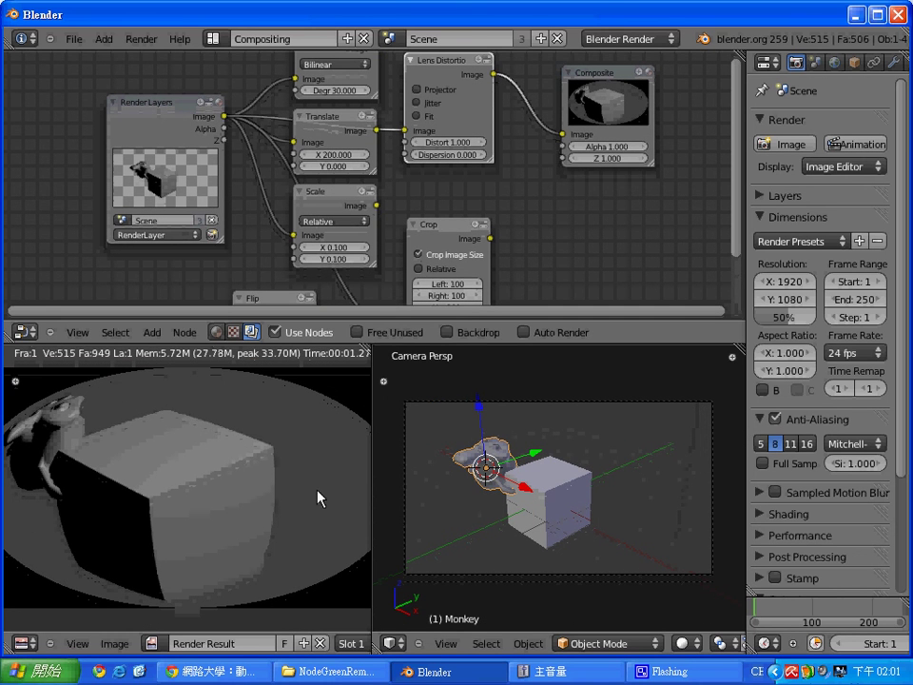
{"action": "left_click", "coordinate": [466, 142]}
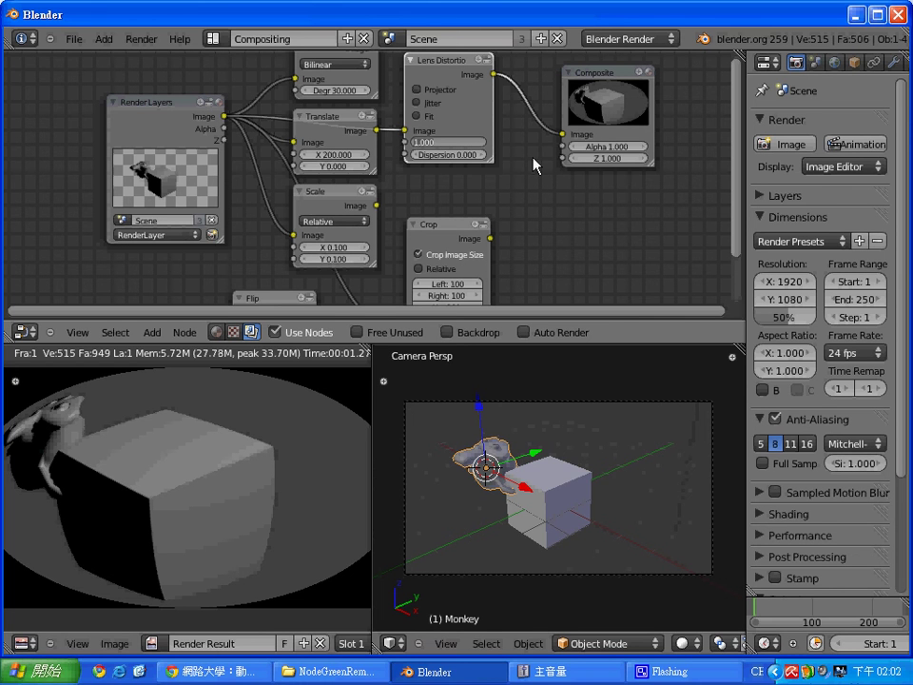
{"action": "type", "text": "0.3"}
{"action": "key", "text": "Return"}
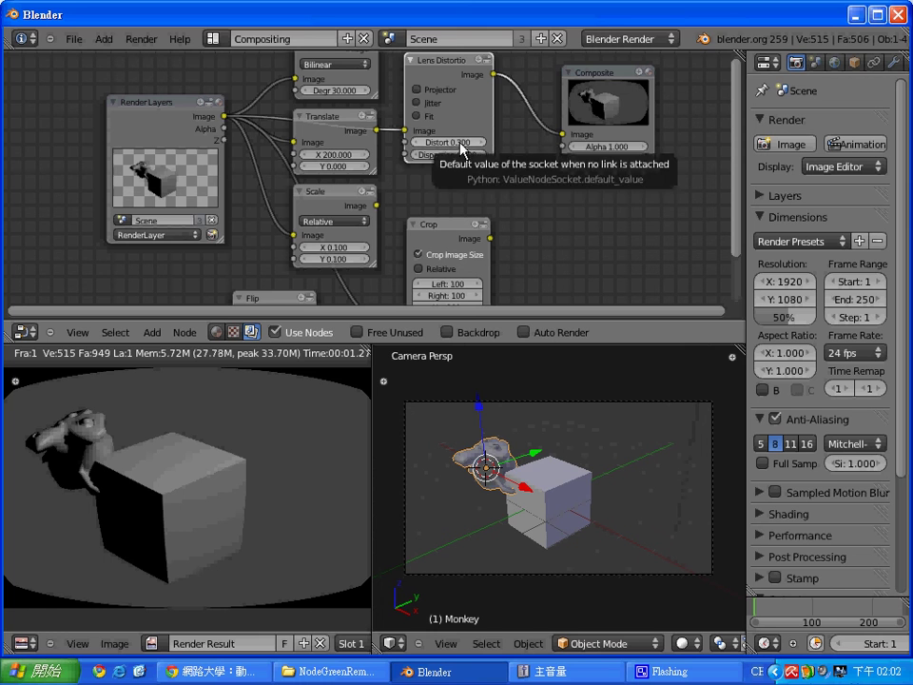
Step: Open the Add menu again to browse the node categories
{"action": "left_click", "coordinate": [183, 332]}
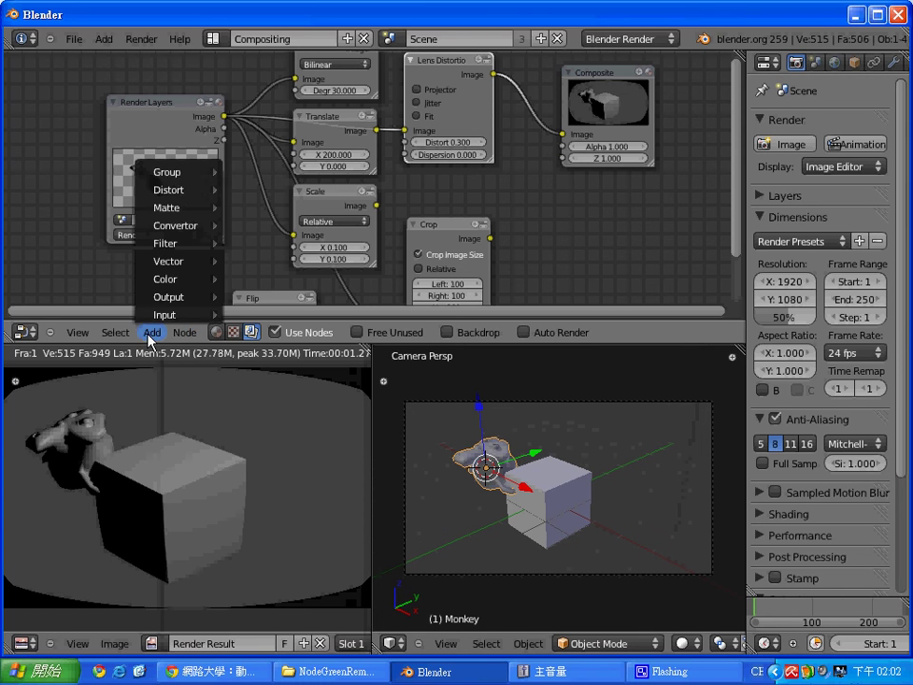